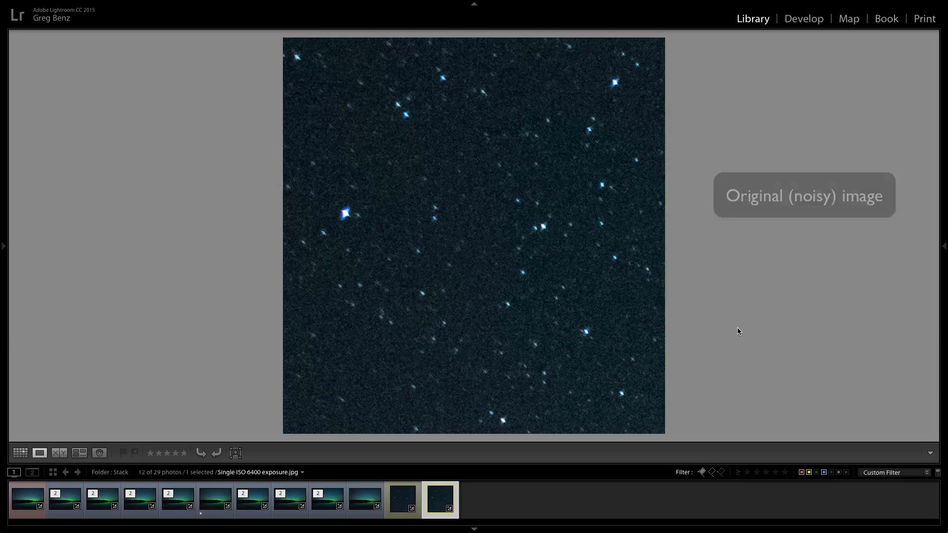
Step: Compare the noise in the single ISO 6400 exposure with the final sky stacked from nine exposures
{"action": "key", "text": "Left"}
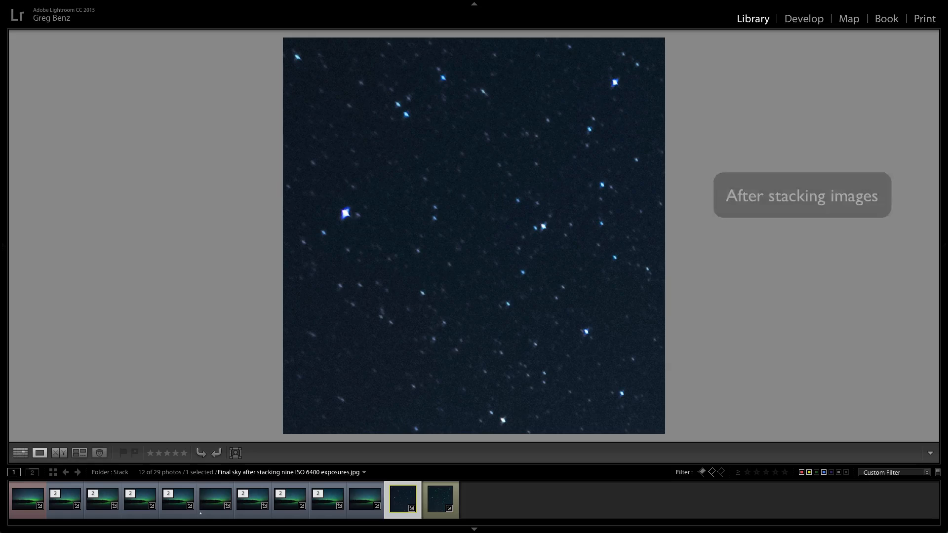
{"action": "key", "text": "Right"}
{"action": "key", "text": "Left"}
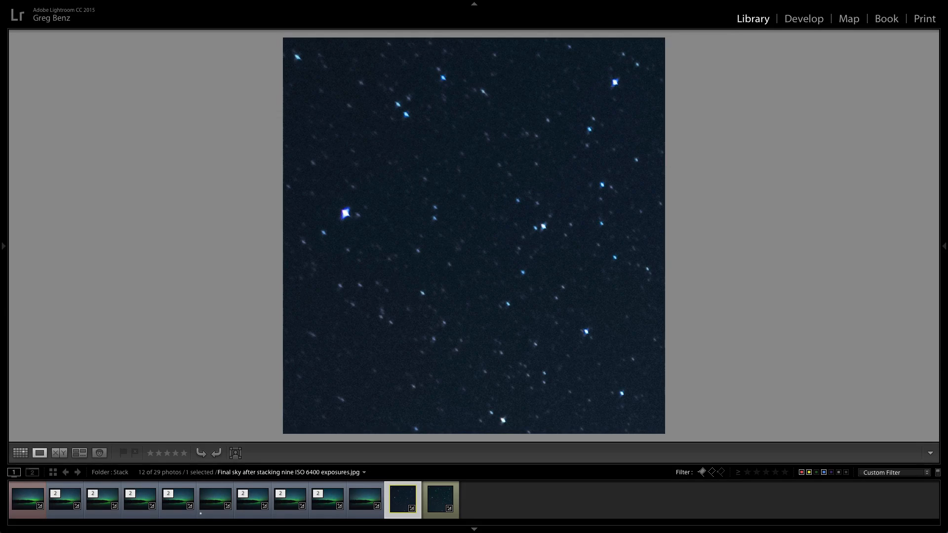
{"action": "key", "text": "Right"}
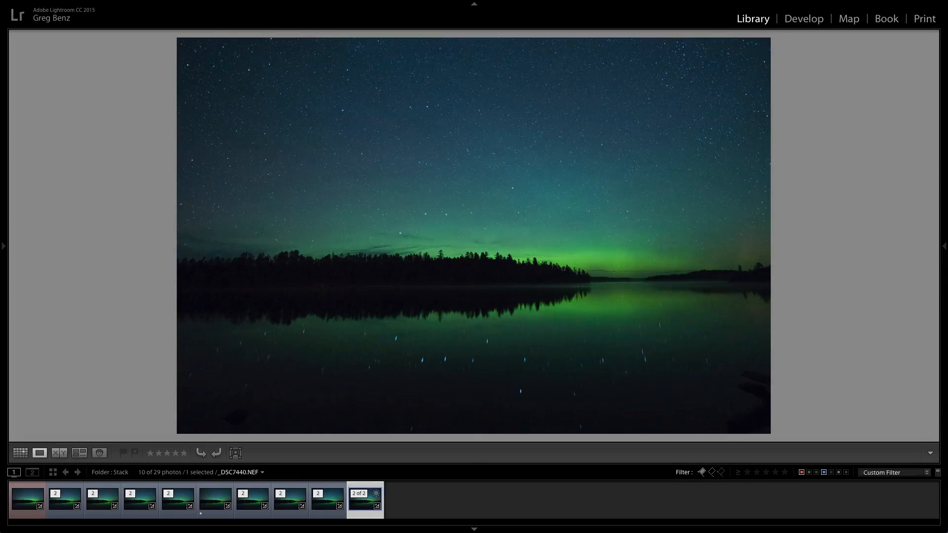
Step: Go back through the aurora frames from _DSC7440.NEF to the first exposure of the star series
{"action": "key", "text": "Left"}
{"action": "key", "text": "Left"}
{"action": "key", "text": "Left"}
{"action": "key", "text": "Left"}
{"action": "key", "text": "Left"}
{"action": "key", "text": "Left"}
{"action": "key", "text": "Left"}
{"action": "key", "text": "Left"}
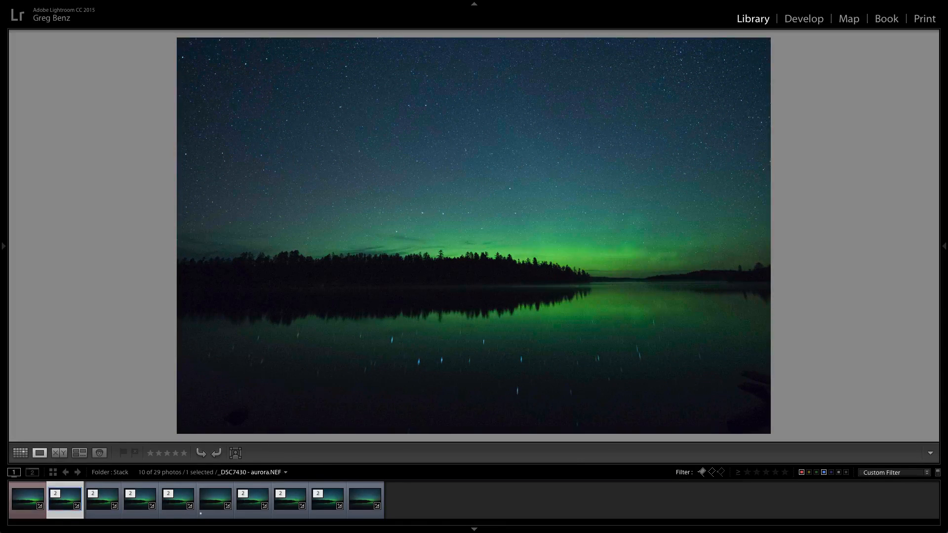
Step: Run forward through the series of aurora exposures twice, examining how the stars in the sky shift between frames
{"action": "key", "text": "Right"}
{"action": "key", "text": "Right"}
{"action": "key", "text": "Right"}
{"action": "key", "text": "Right"}
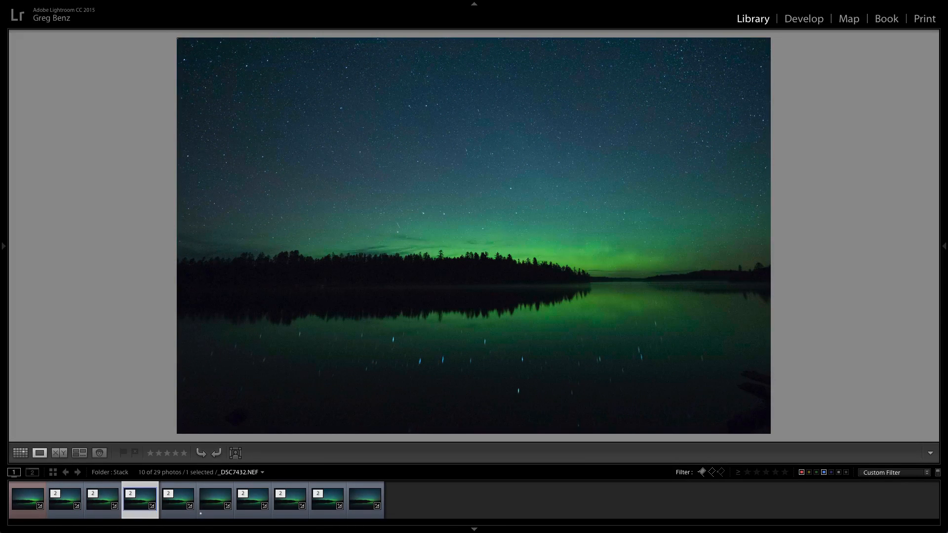
{"action": "key", "text": "Right"}
{"action": "key", "text": "Right"}
{"action": "key", "text": "Right"}
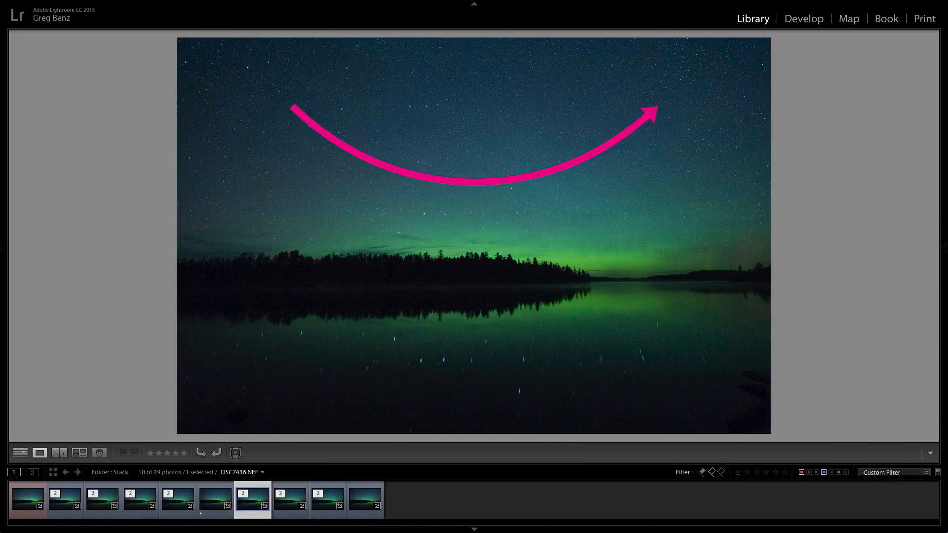
{"action": "key", "text": "Right"}
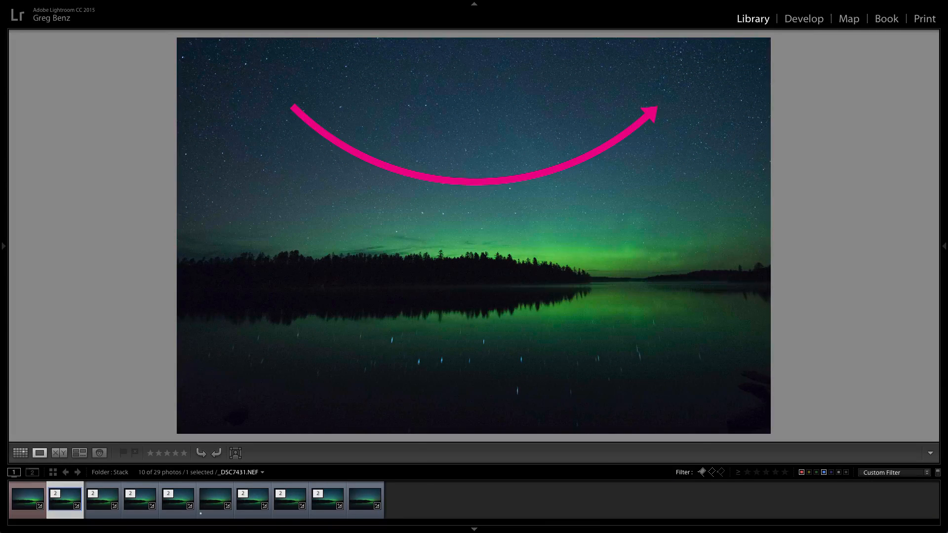
{"action": "key", "text": "Right"}
{"action": "key", "text": "Right"}
{"action": "key", "text": "Right"}
{"action": "key", "text": "Right"}
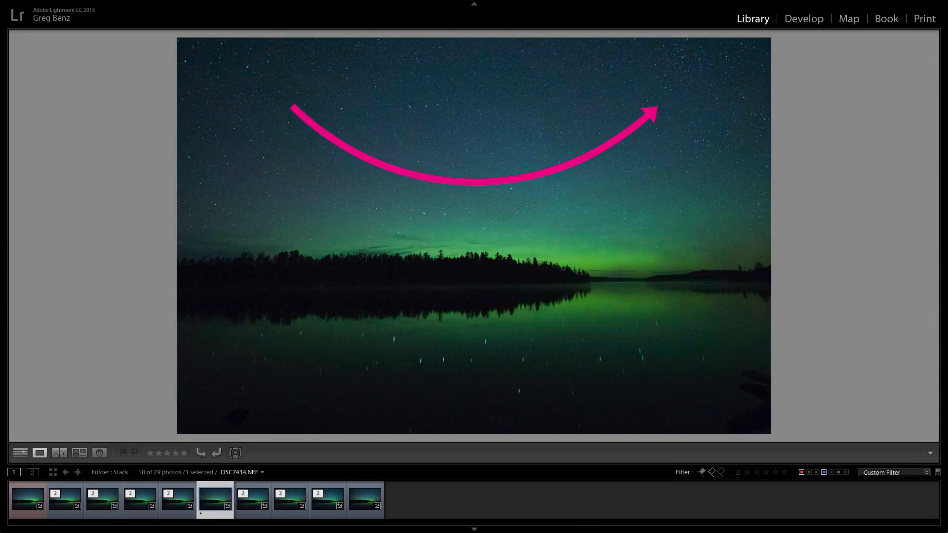
{"action": "key", "text": "Right"}
{"action": "key", "text": "Right"}
{"action": "key", "text": "Right"}
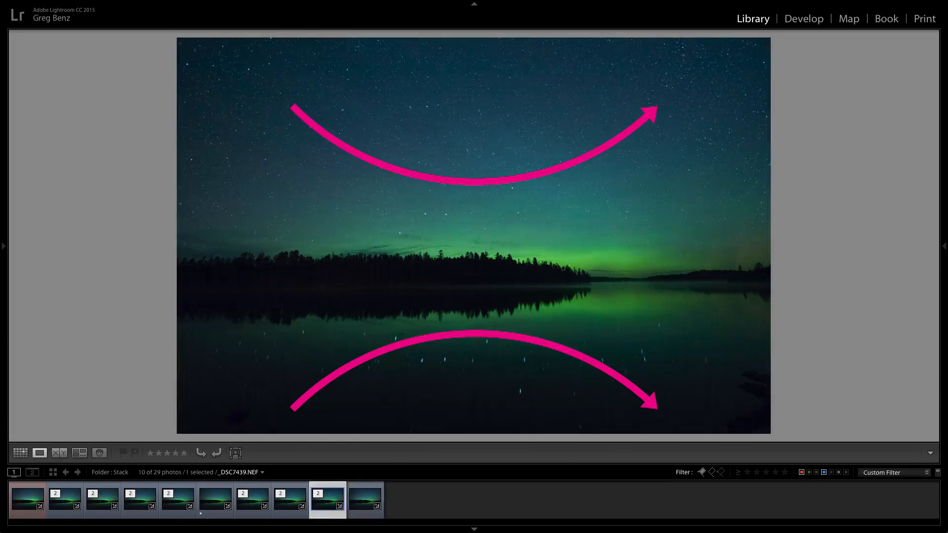
{"action": "key", "text": "Right"}
Step: Replay the series twice from _DSC7431.NEF to _DSC7440.NEF, comparing the motion of the sky stars with their reflections in the lake
{"action": "left_click", "coordinate": [65, 499]}
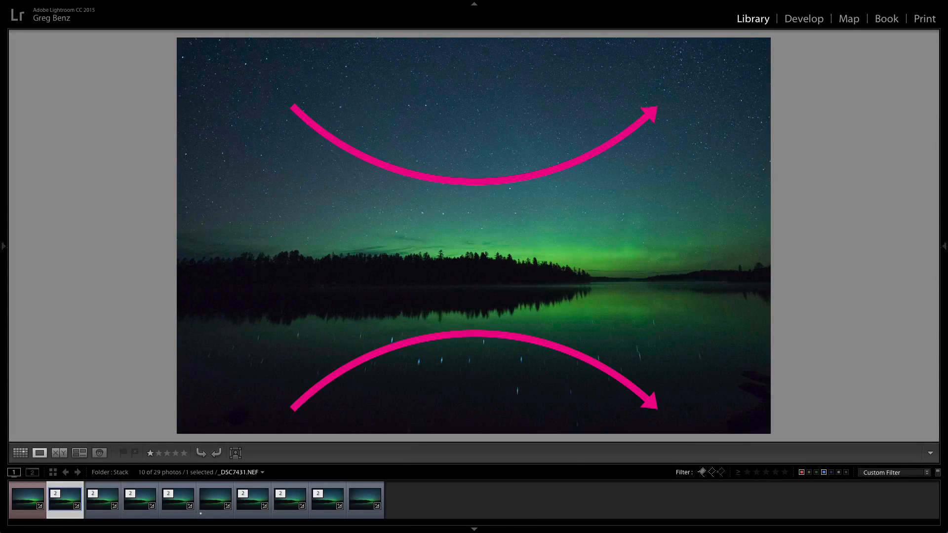
{"action": "key", "text": "Right"}
{"action": "key", "text": "Right"}
{"action": "key", "text": "Right"}
{"action": "key", "text": "Right"}
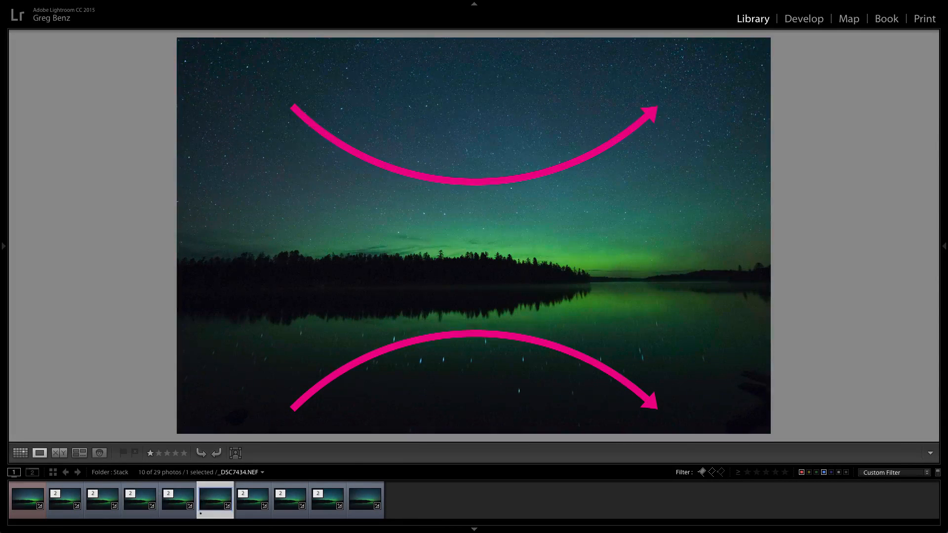
{"action": "key", "text": "Right"}
{"action": "key", "text": "Right"}
{"action": "key", "text": "Right"}
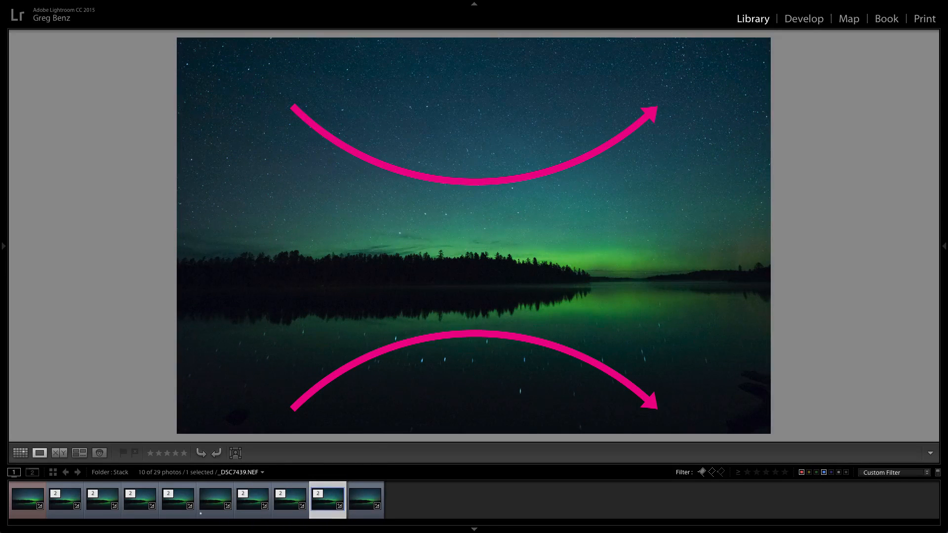
{"action": "key", "text": "Right"}
{"action": "left_click", "coordinate": [64, 500]}
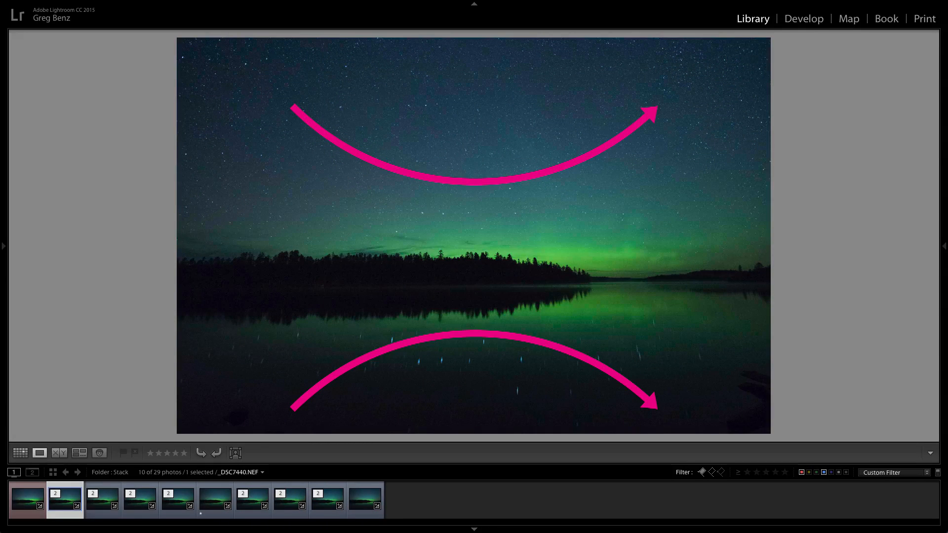
{"action": "key", "text": "Right"}
{"action": "key", "text": "Right"}
{"action": "key", "text": "Right"}
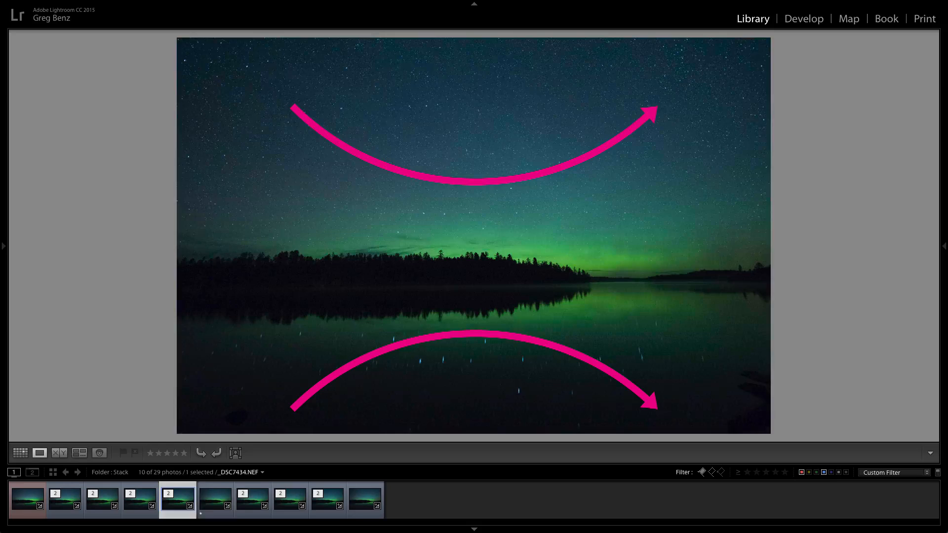
{"action": "key", "text": "Right"}
{"action": "key", "text": "Right"}
{"action": "key", "text": "Right"}
{"action": "key", "text": "Right"}
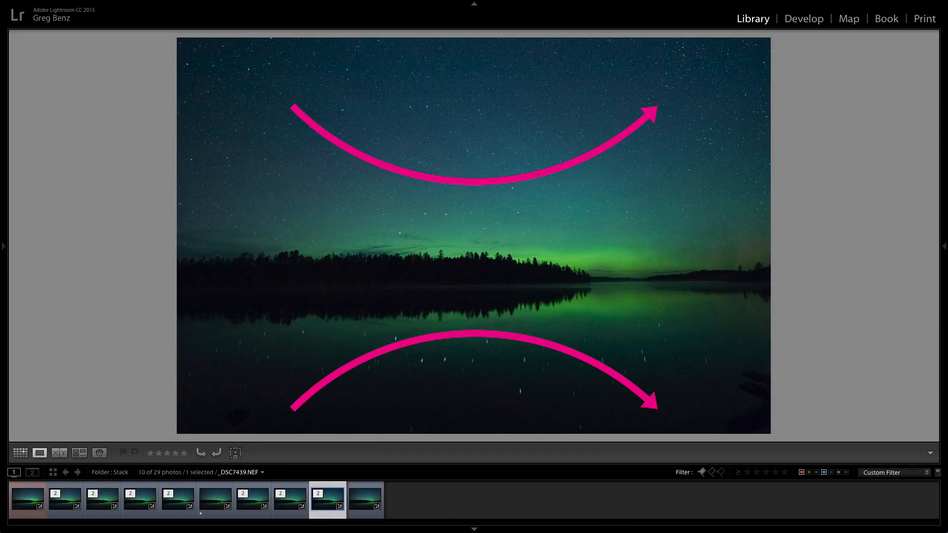
{"action": "key", "text": "Right"}
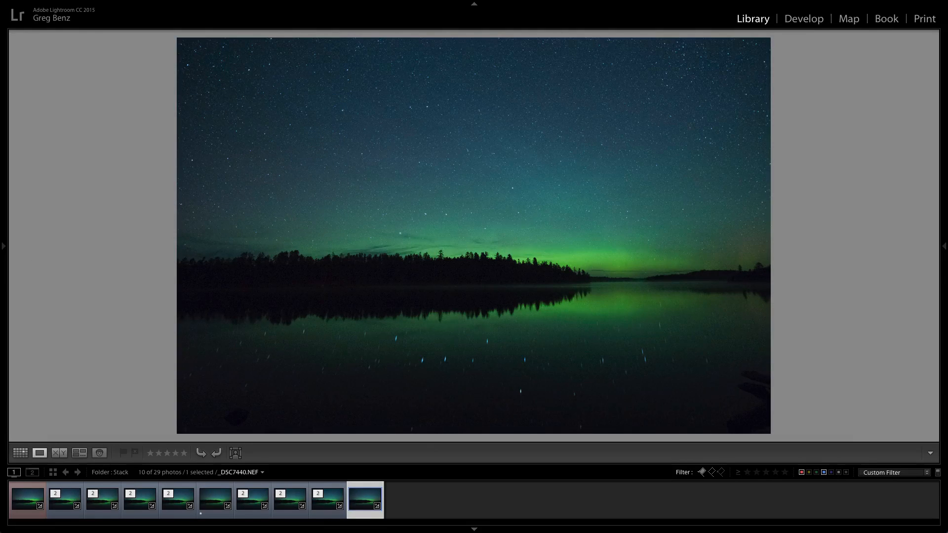
Step: Open _DSC7431.NEF in the Develop module and compare the edited photo with its unadjusted Before version
{"action": "key", "text": "Right"}
{"action": "key", "text": "Right"}
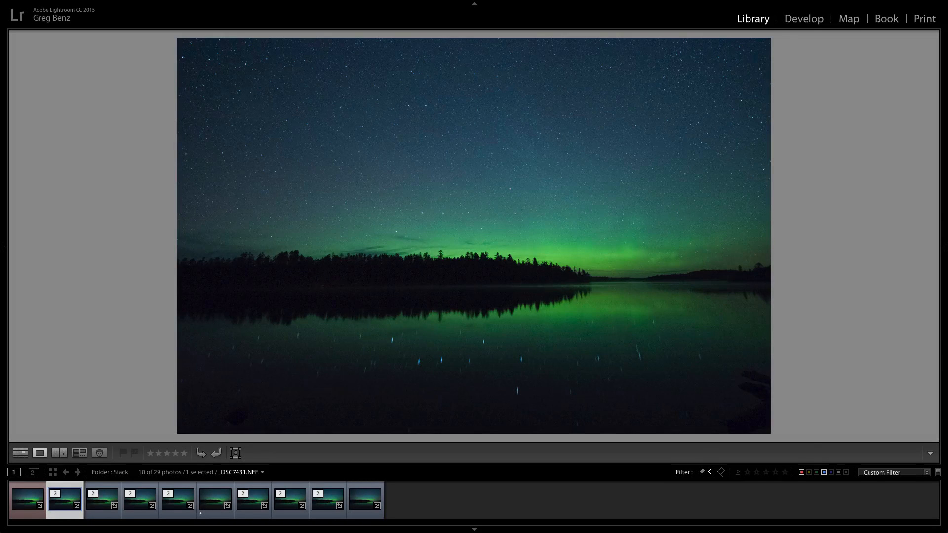
{"action": "key", "text": "d"}
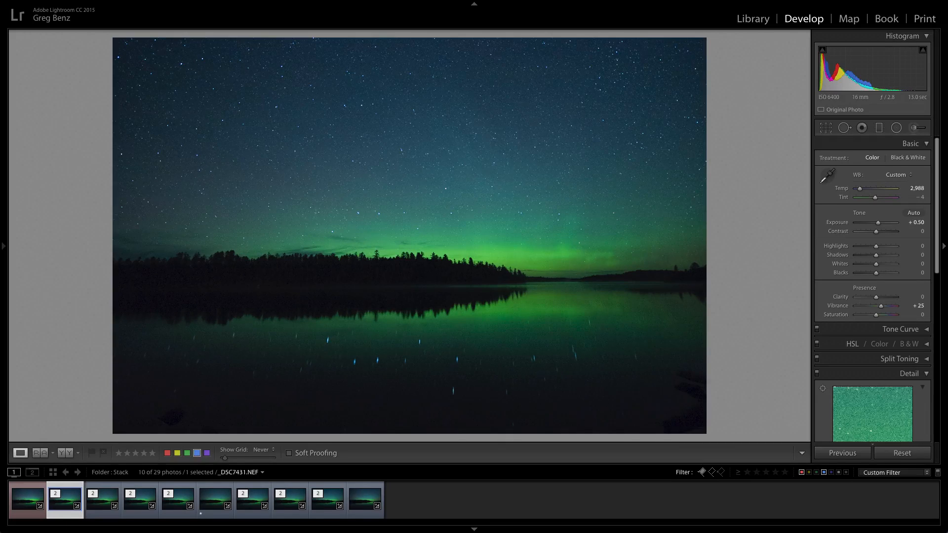
{"action": "key", "text": "backslash"}
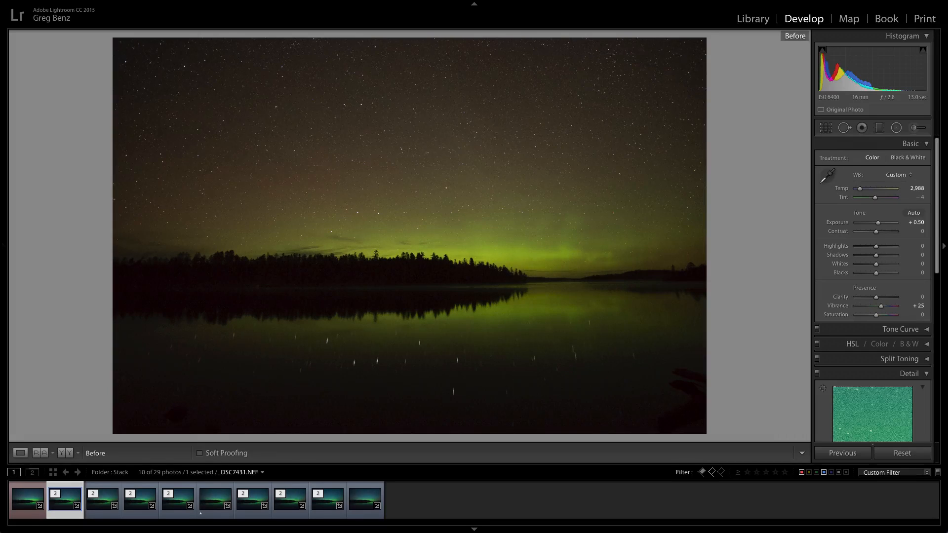
{"action": "key", "text": "backslash"}
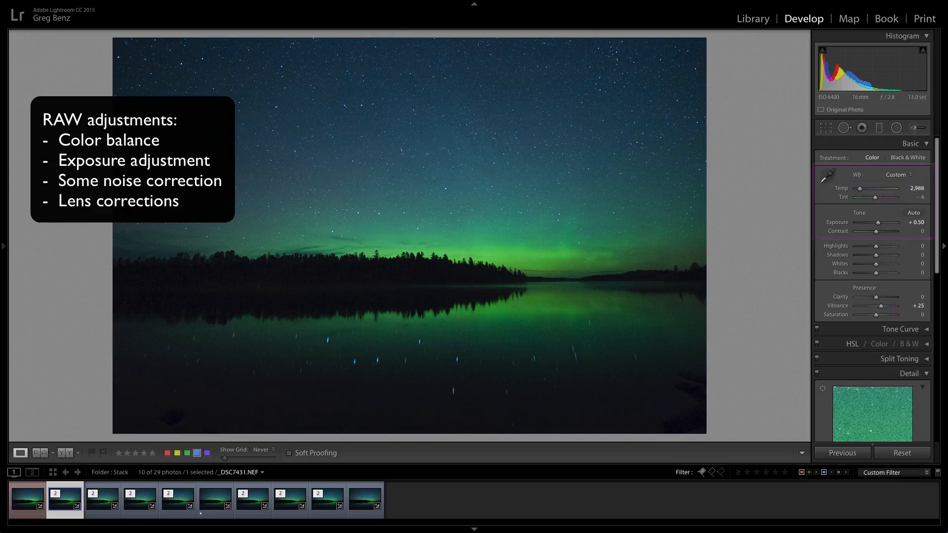
Step: Review the sharpening, noise reduction and lens correction settings applied to _DSC7431.NEF
{"action": "scroll", "coordinate": [872, 291], "scroll_direction": "down", "scroll_amount": 4}
{"action": "scroll", "coordinate": [872, 291], "scroll_direction": "down", "scroll_amount": 7}
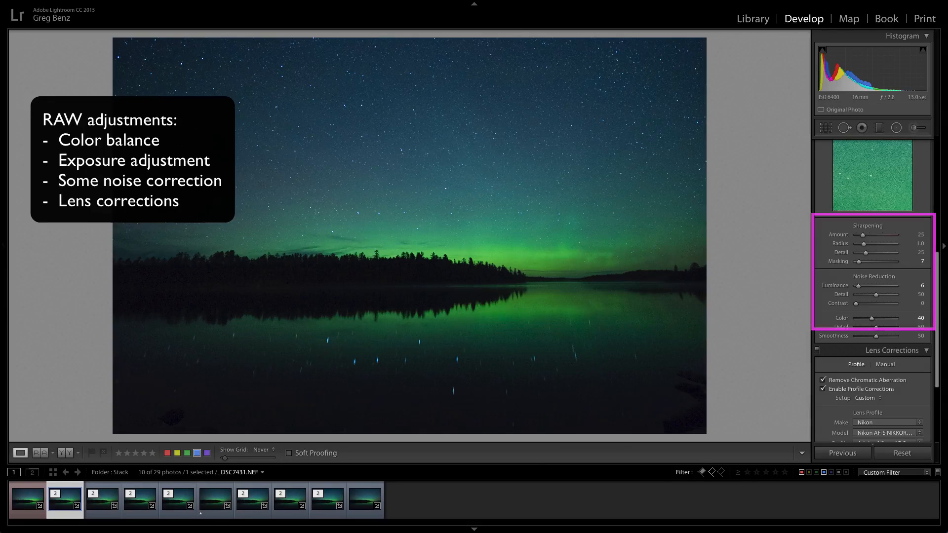
{"action": "scroll", "coordinate": [872, 291], "scroll_direction": "down", "scroll_amount": 2}
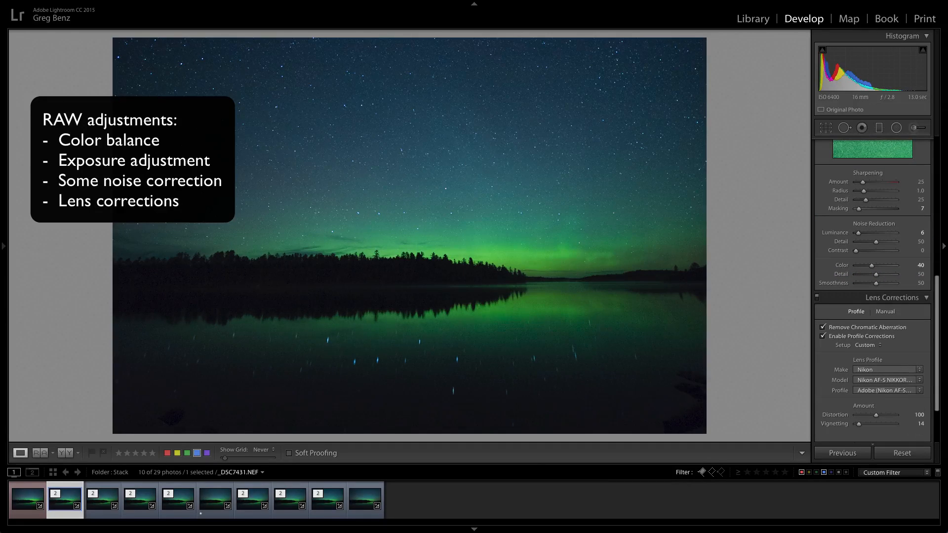
{"action": "scroll", "coordinate": [872, 291], "scroll_direction": "down", "scroll_amount": 2}
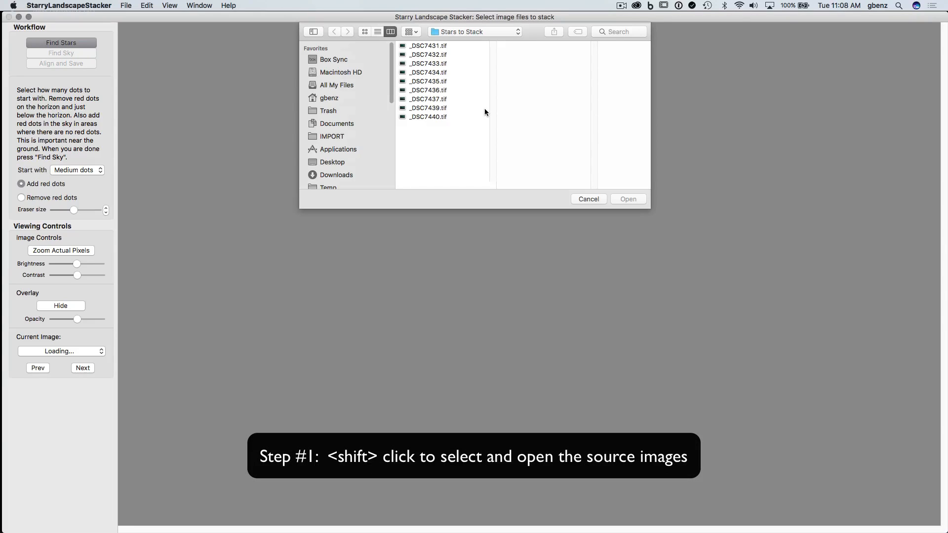
Step: In Starry Landscape Stacker, open all nine source images from _DSC7431.tif to _DSC7440.tif in the Stars to Stack folder
{"action": "left_click", "coordinate": [433, 46]}
{"action": "left_click", "coordinate": [428, 116]}
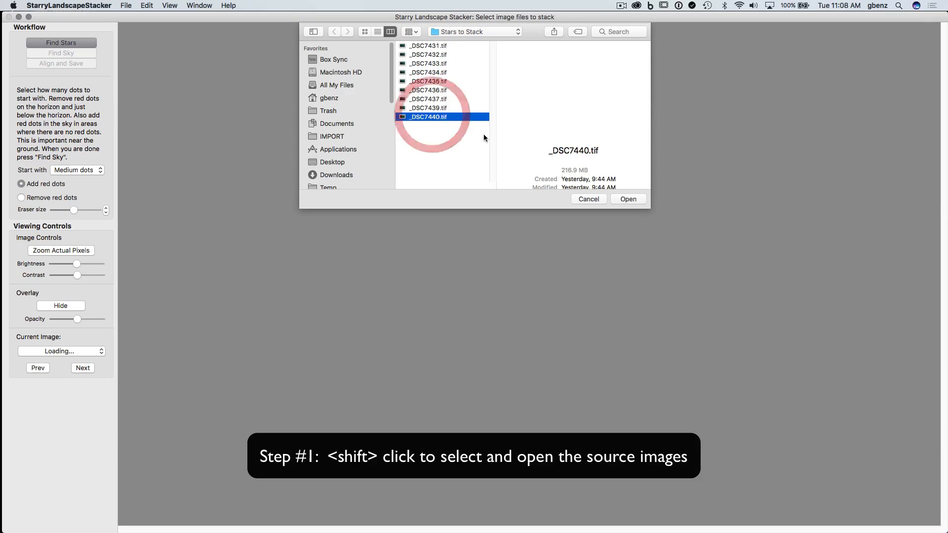
{"action": "left_click", "coordinate": [434, 45], "text": "shift"}
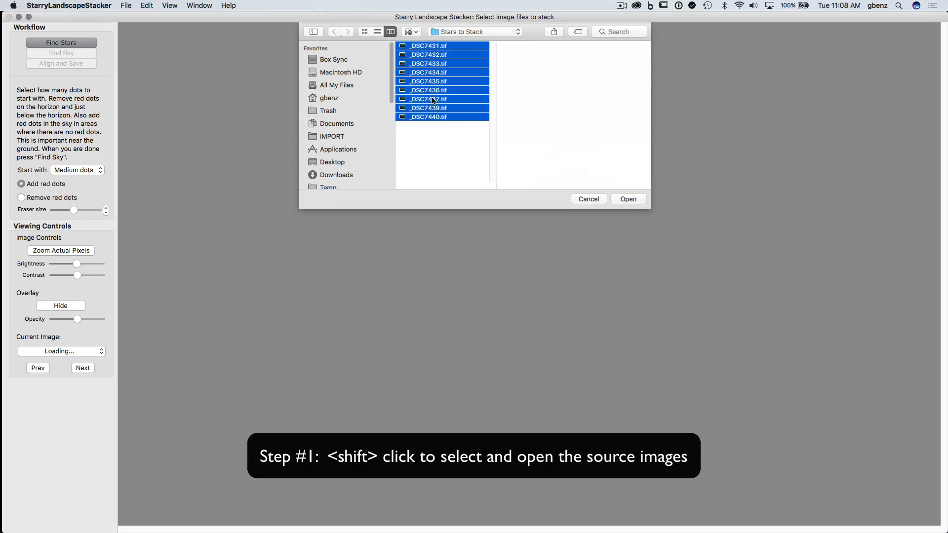
{"action": "left_click", "coordinate": [627, 199]}
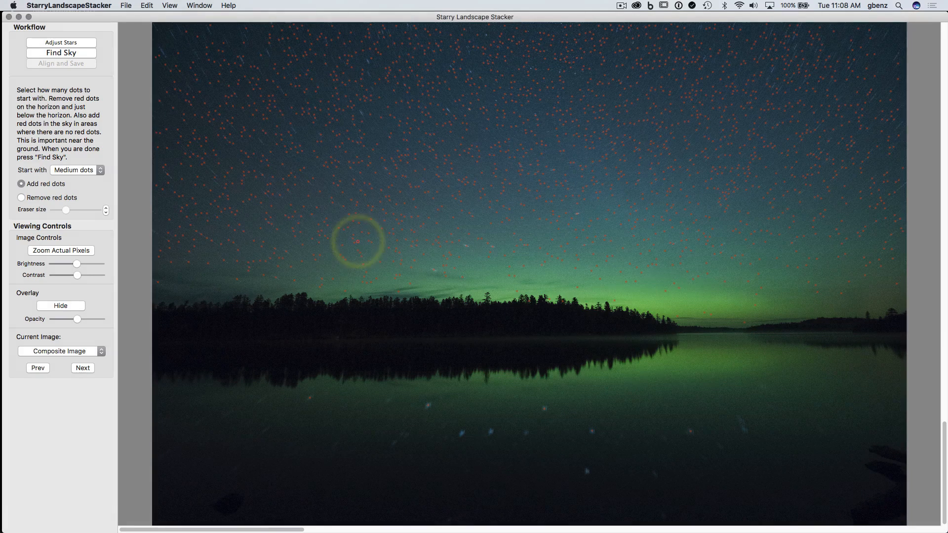
Step: Toggle the red-dot overlay to check the detected stars, and add a red dot in the sky
{"action": "left_click", "coordinate": [56, 307]}
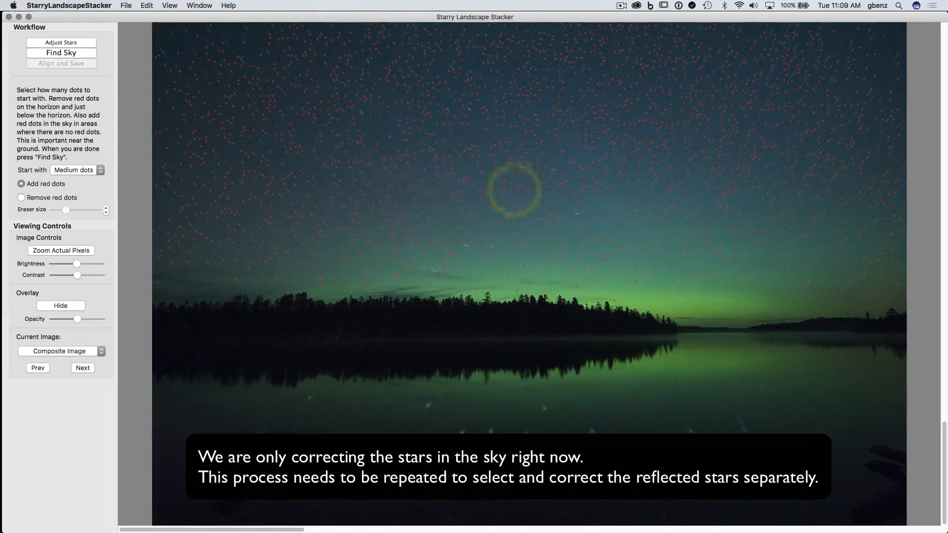
{"action": "left_click", "coordinate": [399, 188]}
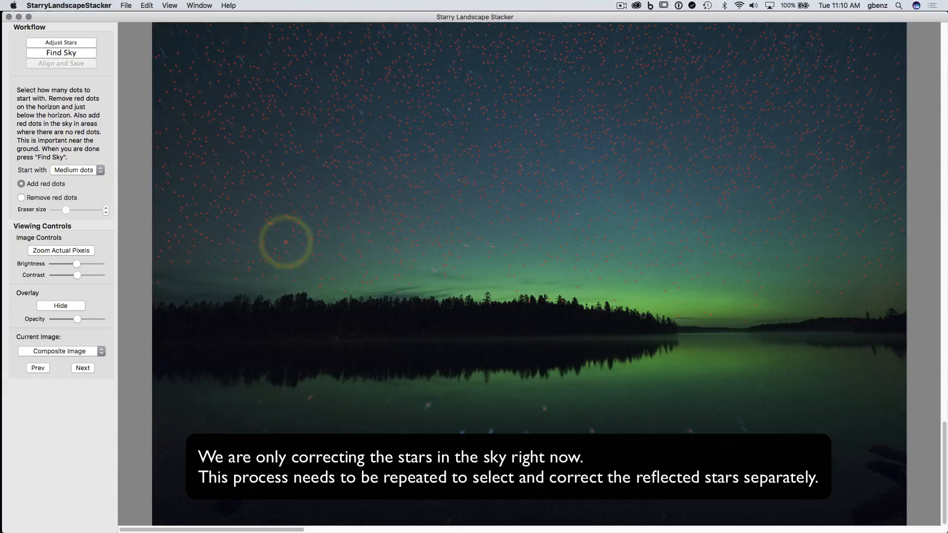
Step: Switch star adjustment to removing red dots, enlarge the eraser, and erase the dot on the reflected star in the lake
{"action": "left_click", "coordinate": [76, 42]}
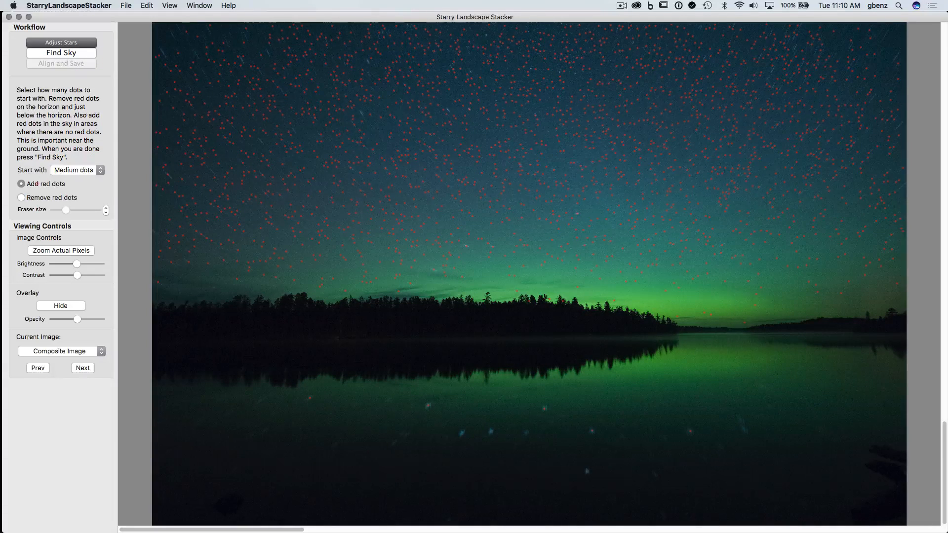
{"action": "left_click", "coordinate": [21, 197]}
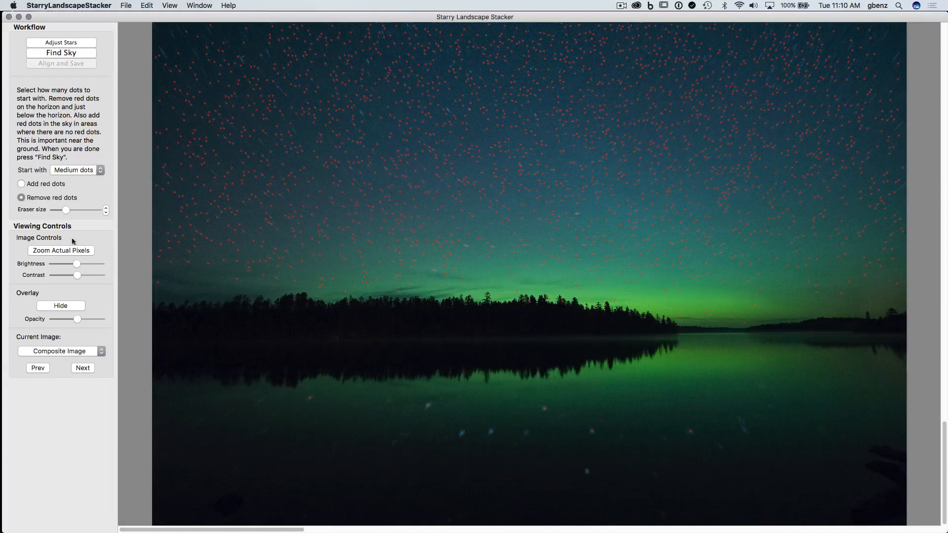
{"action": "key", "text": "bracketright"}
{"action": "left_click_drag", "start_coordinate": [683, 435], "coordinate": [703, 437]}
Step: Inspect the treeline at actual pixels, erase the two red dots that fall on the trees, and return to the full image
{"action": "left_click", "coordinate": [49, 254]}
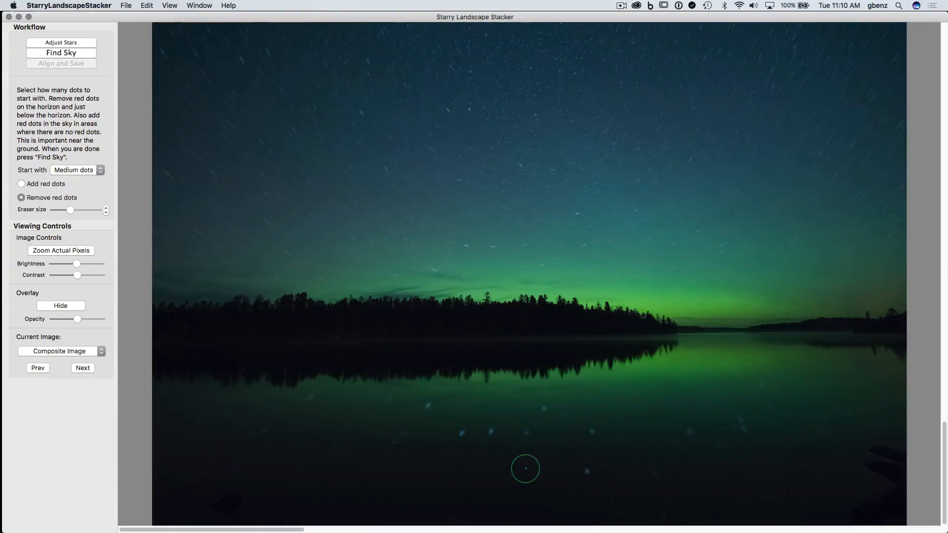
{"action": "left_click", "coordinate": [72, 255]}
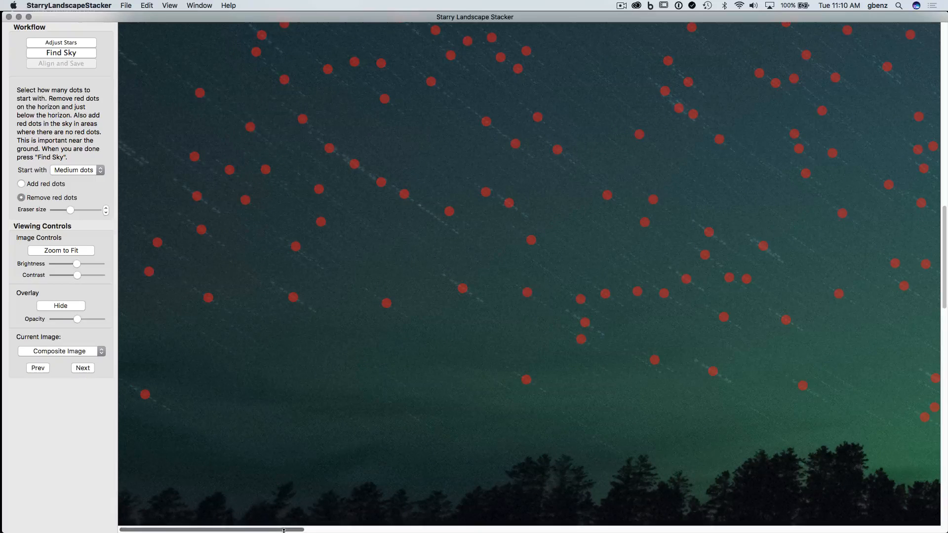
{"action": "left_click_drag", "start_coordinate": [284, 530], "coordinate": [603, 523]}
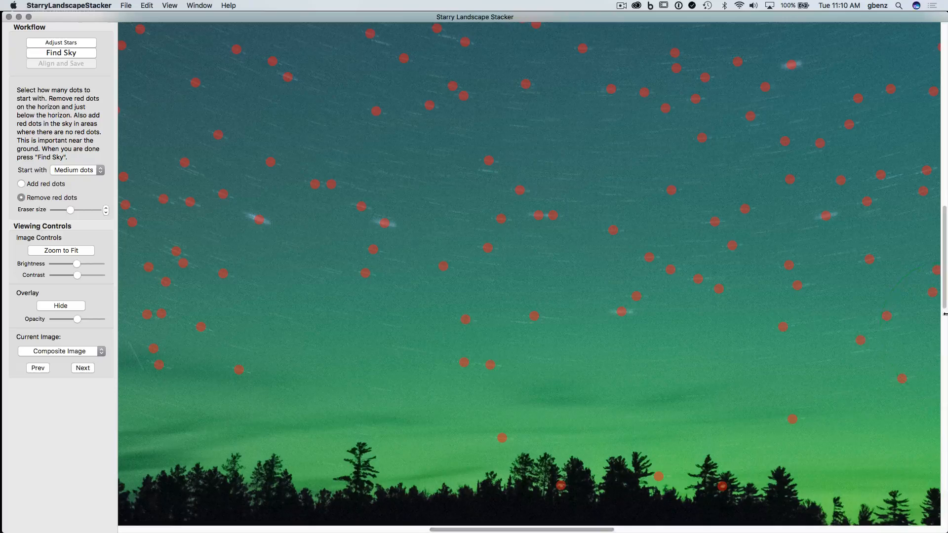
{"action": "scroll", "coordinate": [734, 455], "scroll_direction": "down", "scroll_amount": 5}
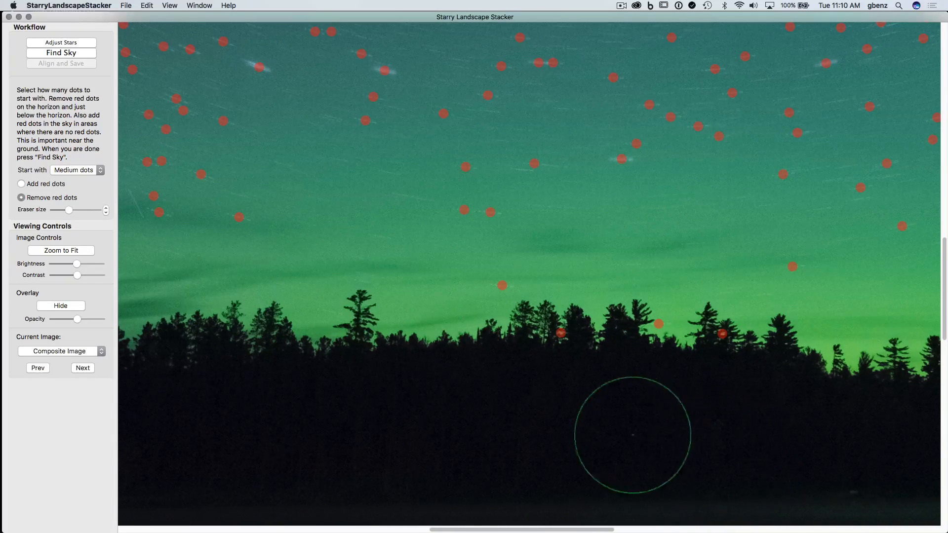
{"action": "left_click", "coordinate": [557, 349]}
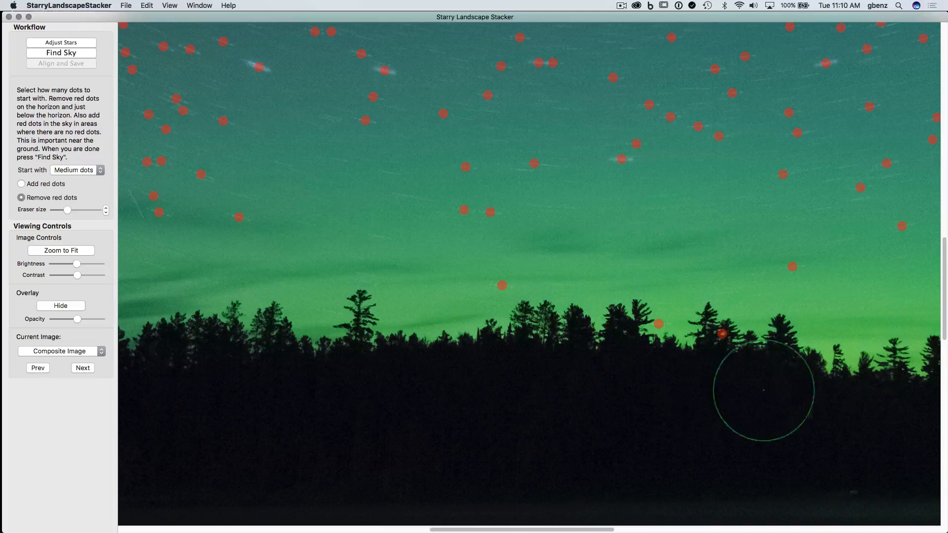
{"action": "left_click", "coordinate": [731, 357]}
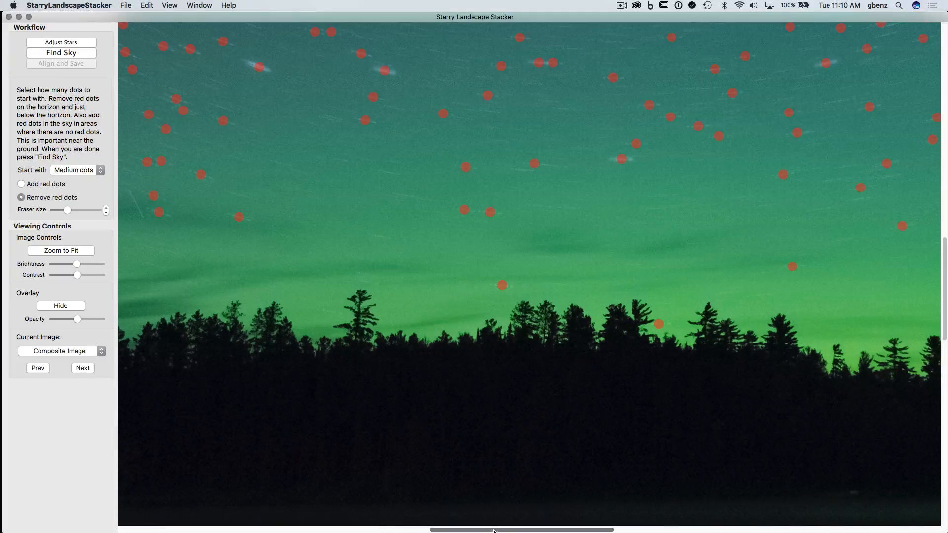
{"action": "left_click_drag", "start_coordinate": [498, 530], "coordinate": [734, 528]}
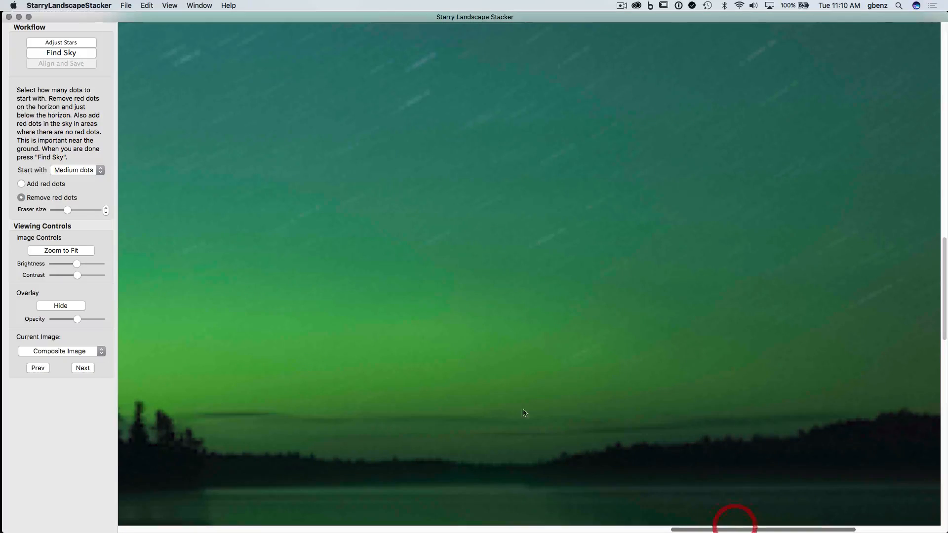
{"action": "left_click", "coordinate": [75, 250]}
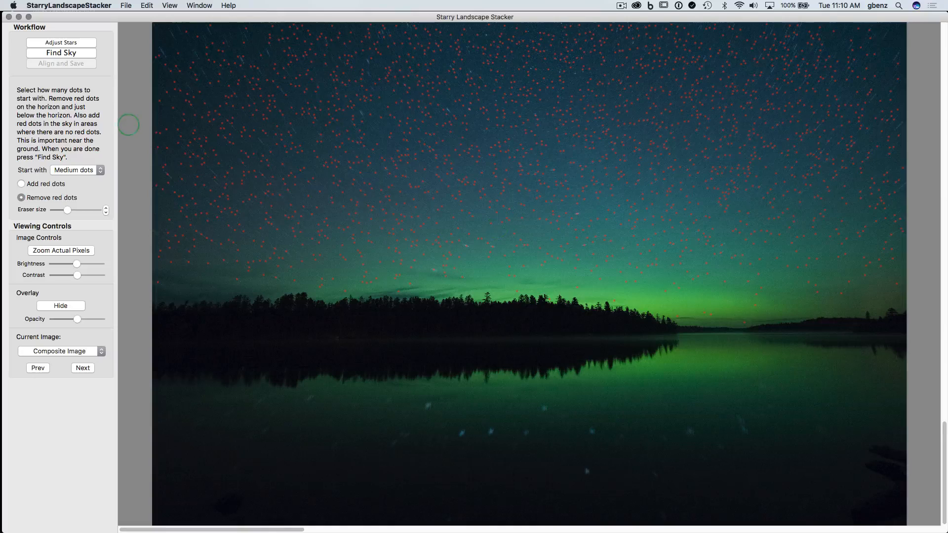
Step: Generate the blue sky mask and paint sky over the unmasked upper corners and the gaps above the treeline
{"action": "left_click", "coordinate": [61, 53]}
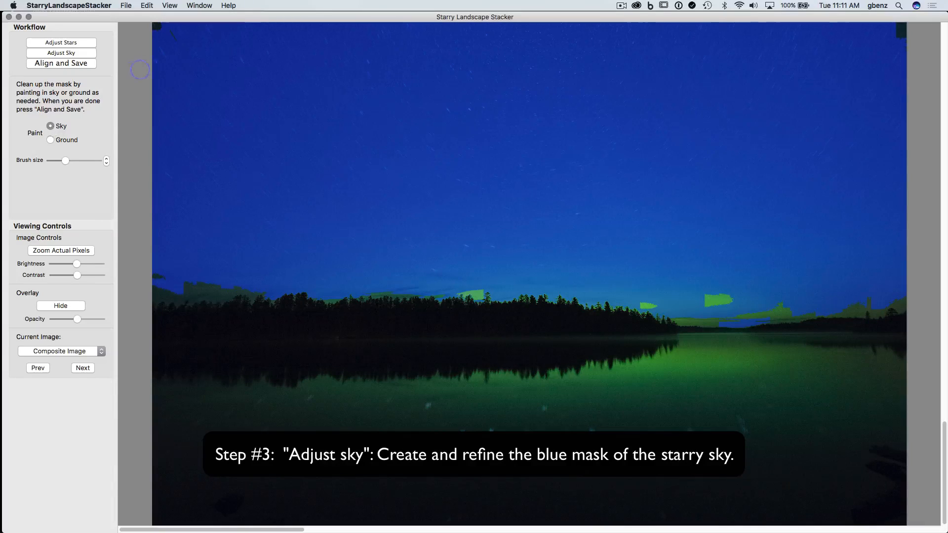
{"action": "left_click_drag", "start_coordinate": [175, 43], "coordinate": [153, 23]}
{"action": "left_click_drag", "start_coordinate": [158, 289], "coordinate": [239, 281]}
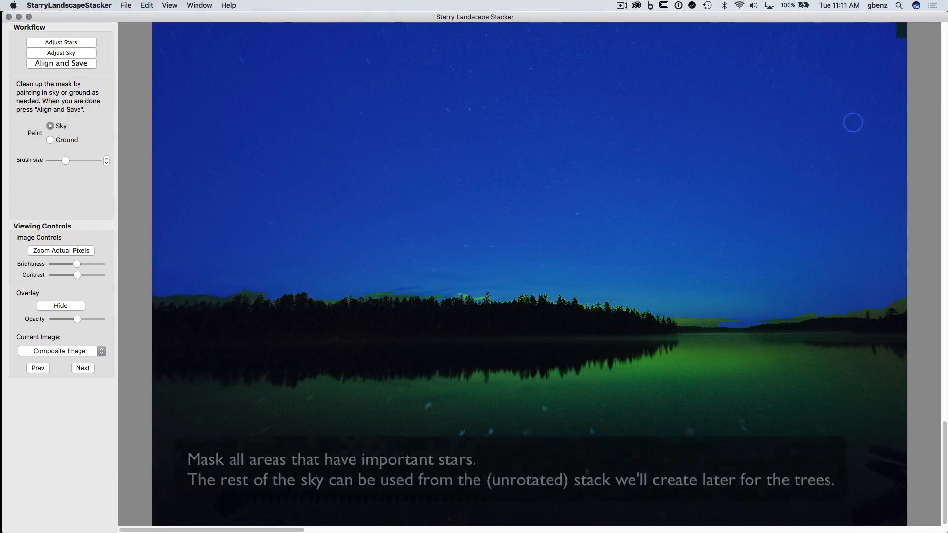
{"action": "left_click_drag", "start_coordinate": [899, 53], "coordinate": [901, 28]}
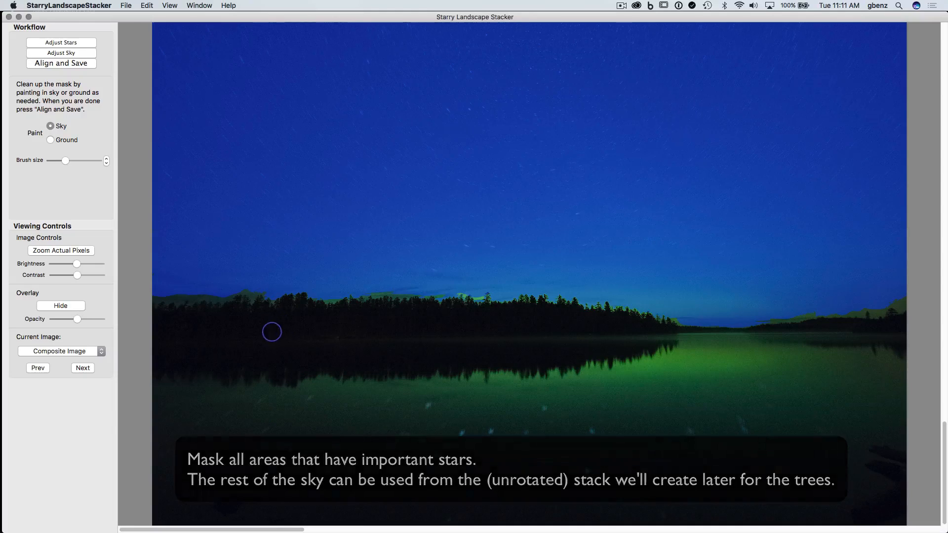
Step: Paint a diagonal sky stroke across the trees and lake, and erase it from the mask by painting ground
{"action": "left_click_drag", "start_coordinate": [257, 333], "coordinate": [181, 414]}
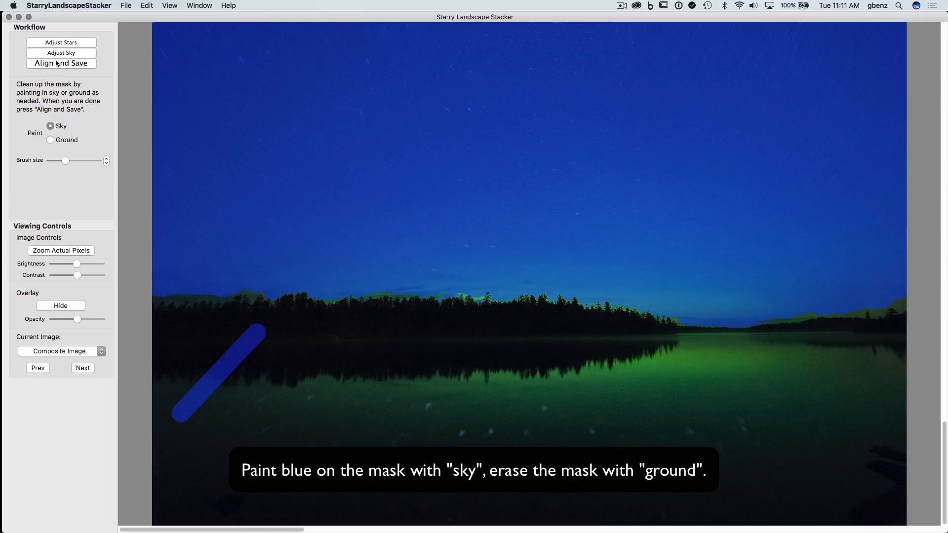
{"action": "left_click", "coordinate": [50, 140]}
{"action": "mouse_move", "coordinate": [266, 334]}
{"action": "left_mouse_down"}
{"action": "mouse_move", "coordinate": [249, 329]}
{"action": "mouse_move", "coordinate": [175, 421]}
{"action": "mouse_move", "coordinate": [229, 381]}
{"action": "mouse_move", "coordinate": [258, 338]}
{"action": "left_mouse_up"}
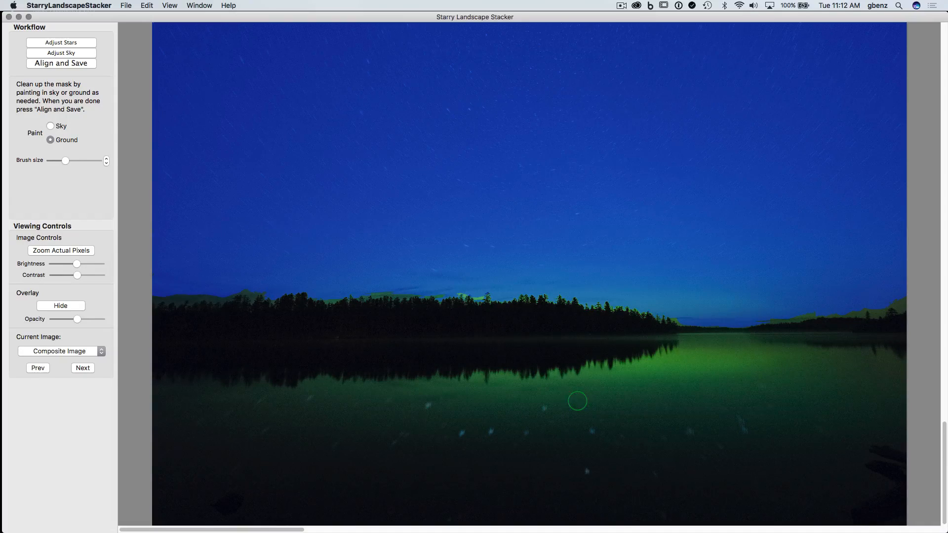
Step: Align and save the star stack with the cleaned-up sky mask
{"action": "left_click", "coordinate": [43, 63]}
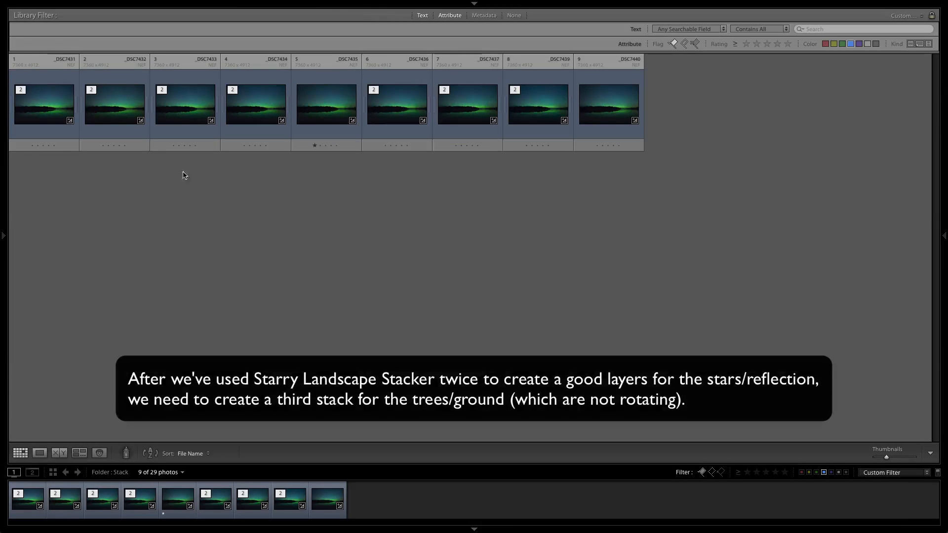
Step: In Lightroom, select the nine exposures from _DSC7431 to _DSC7440 and open them as layers in Photoshop
{"action": "left_click", "coordinate": [43, 106]}
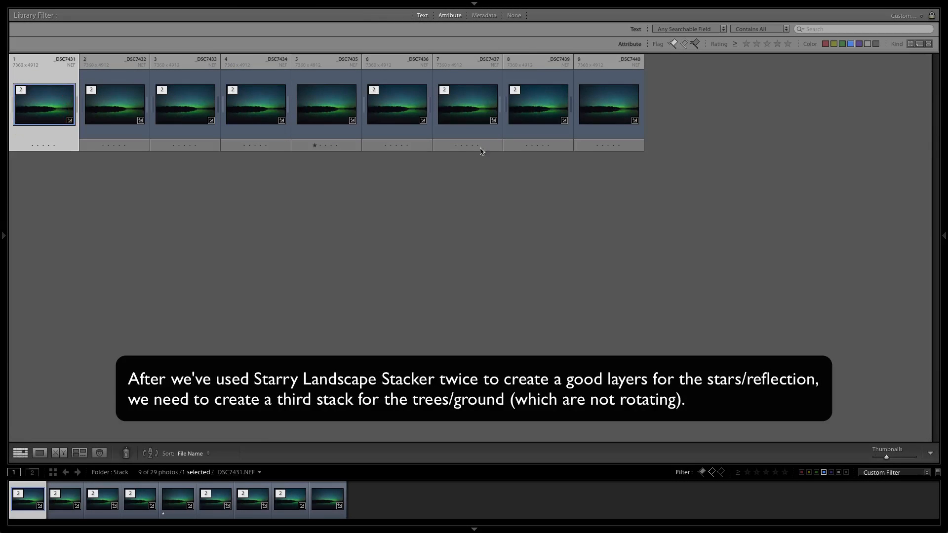
{"action": "left_click", "coordinate": [611, 114], "text": "shift"}
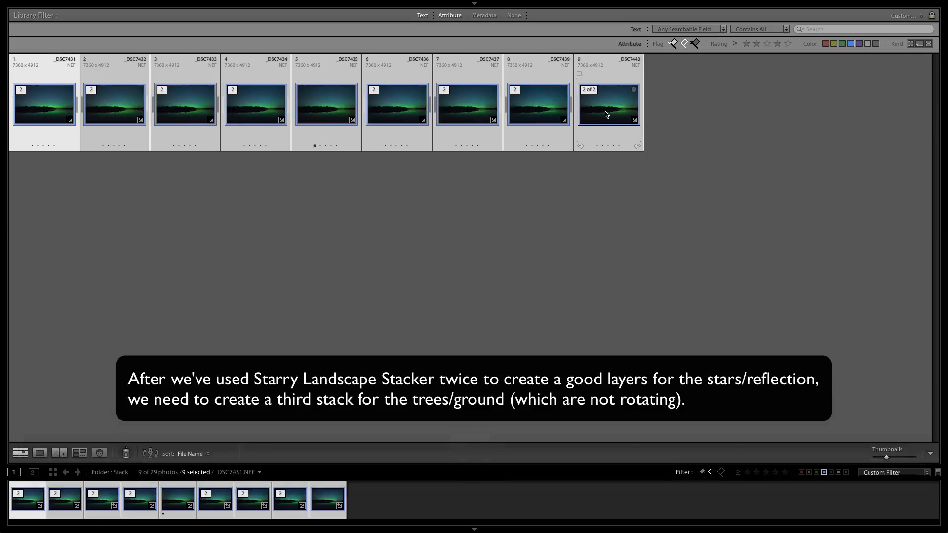
{"action": "right_click", "coordinate": [604, 114]}
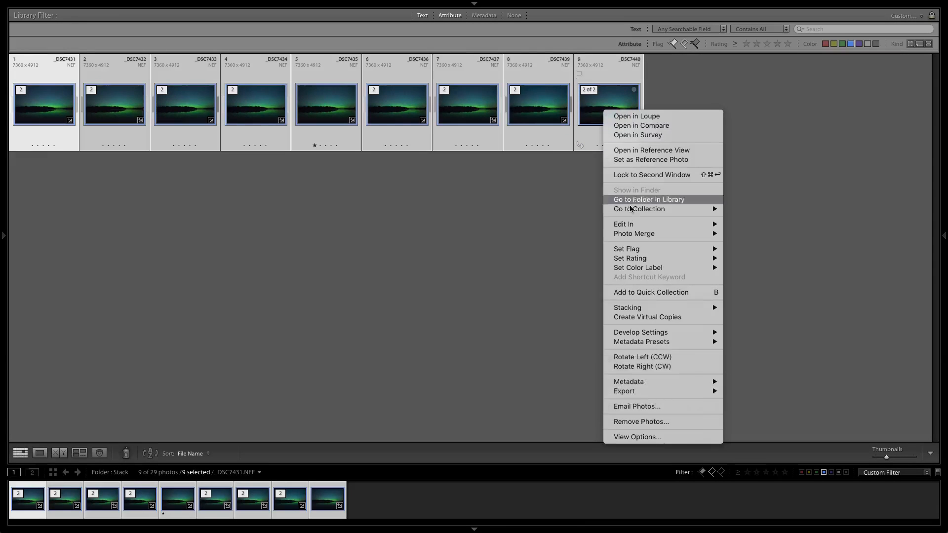
{"action": "mouse_move", "coordinate": [634, 225]}
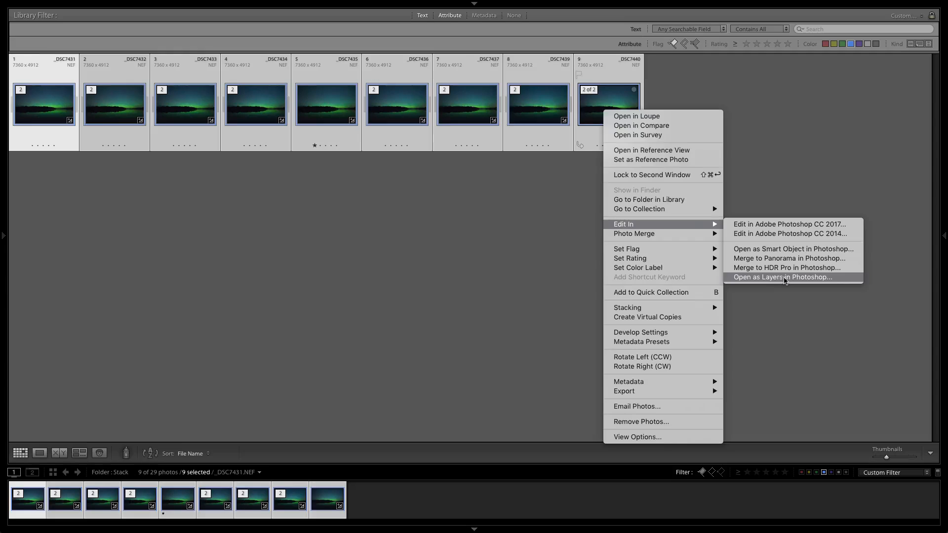
{"action": "left_click", "coordinate": [785, 278]}
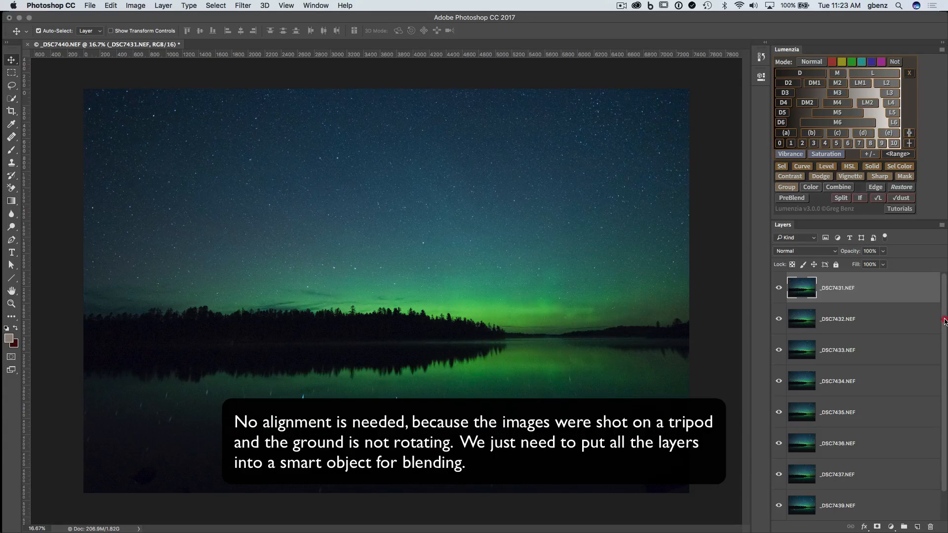
Step: Select all nine layers from _DSC7431.NEF to _DSC7440.NEF and convert them to a single smart object
{"action": "left_click_drag", "start_coordinate": [945, 319], "coordinate": [945, 402]}
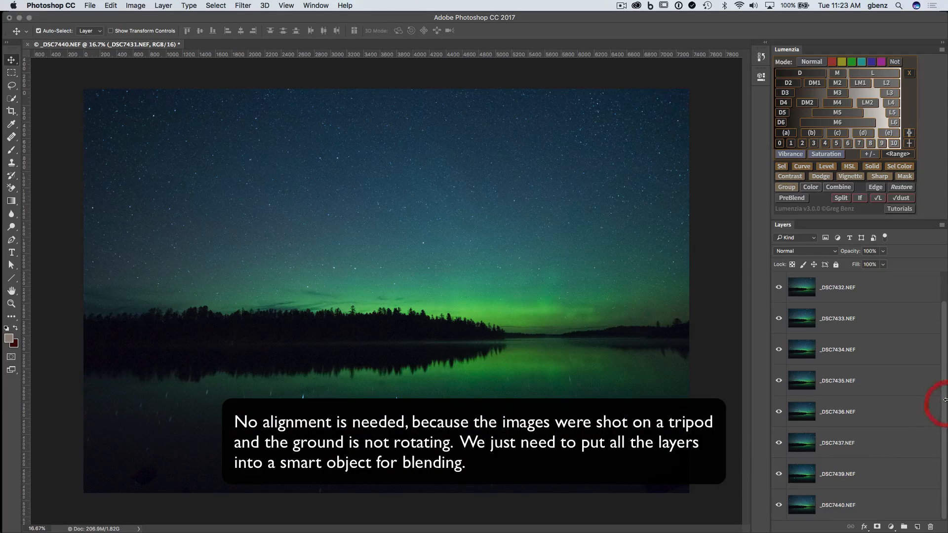
{"action": "left_click", "coordinate": [871, 506], "text": "shift"}
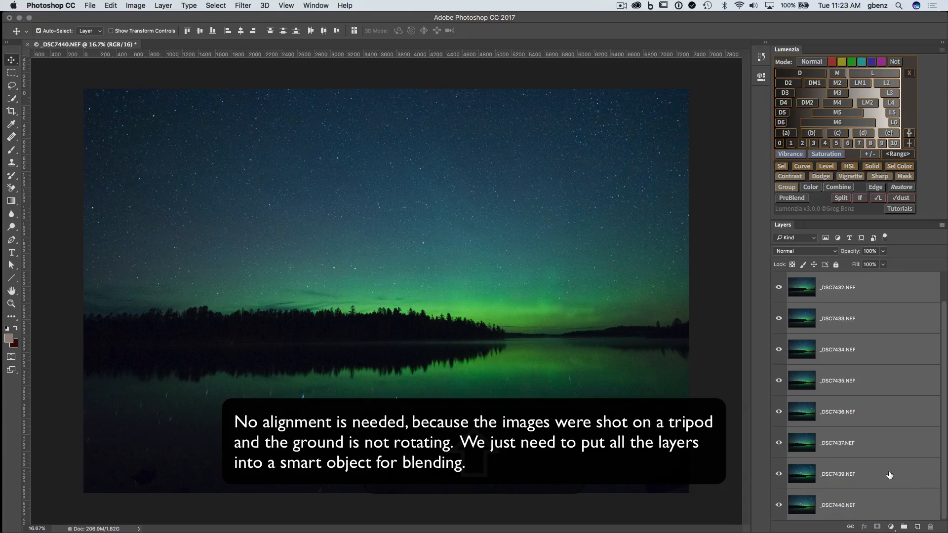
{"action": "right_click", "coordinate": [866, 411]}
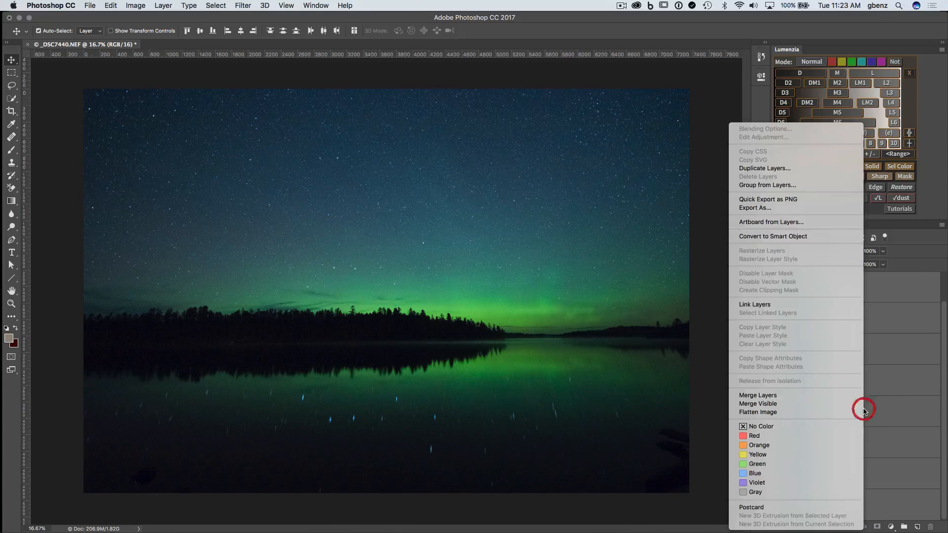
{"action": "left_click", "coordinate": [789, 238]}
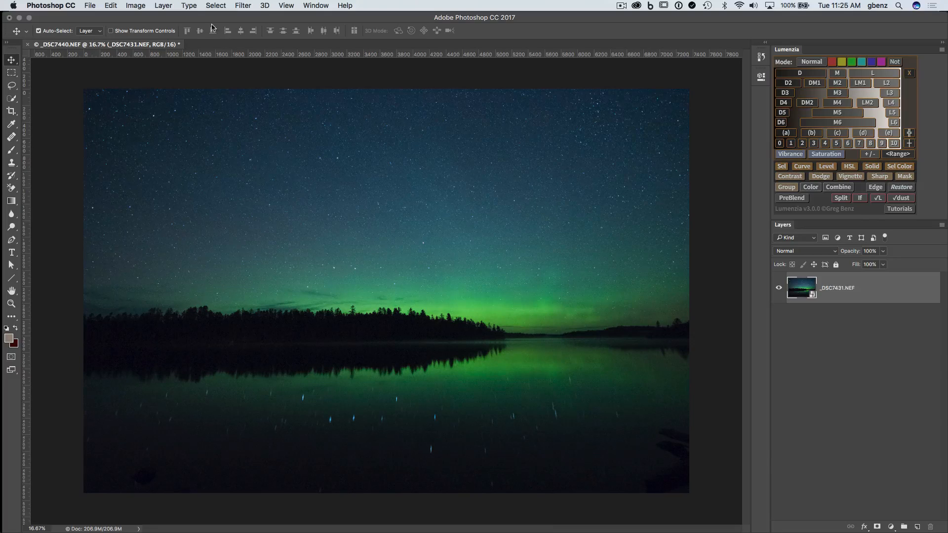
Step: Set the smart object's stack mode to Mean to average its layers
{"action": "left_click", "coordinate": [163, 6]}
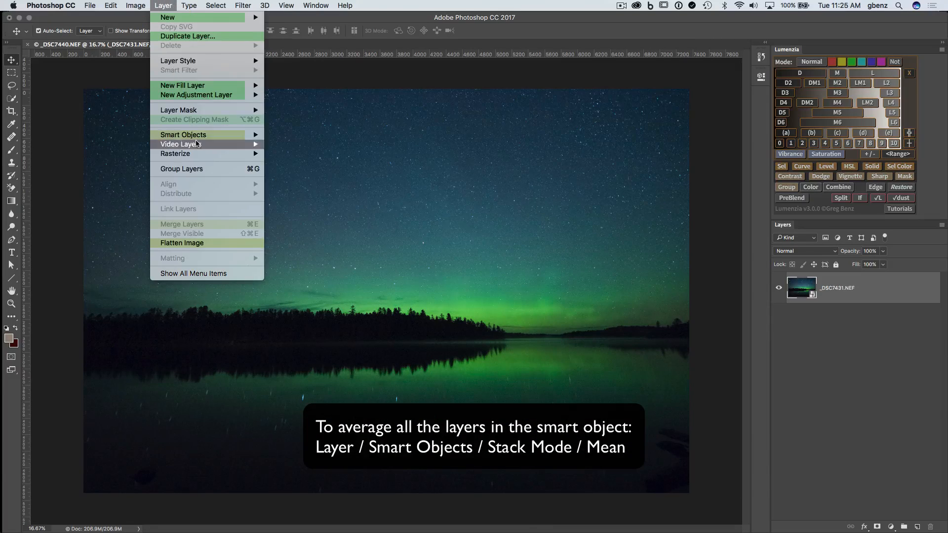
{"action": "mouse_move", "coordinate": [196, 138]}
{"action": "mouse_move", "coordinate": [311, 186]}
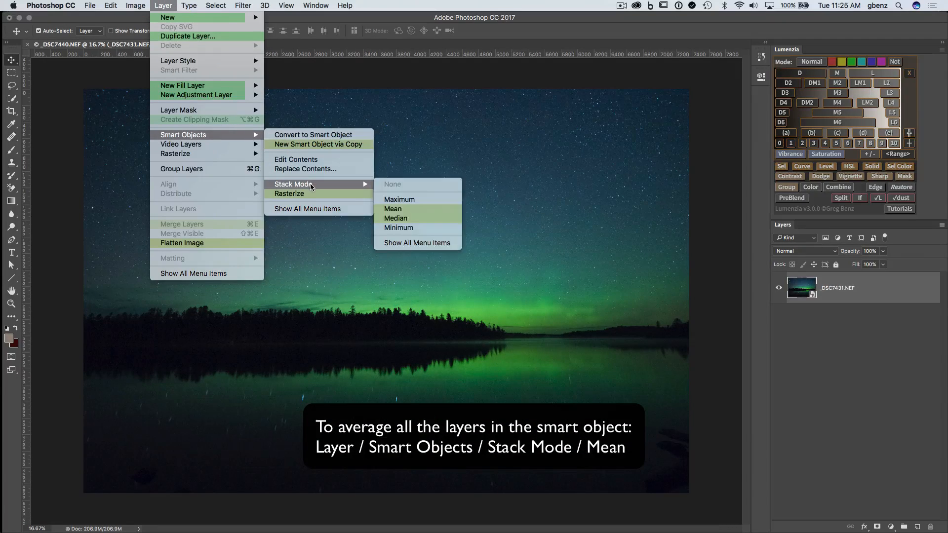
{"action": "left_click", "coordinate": [421, 210]}
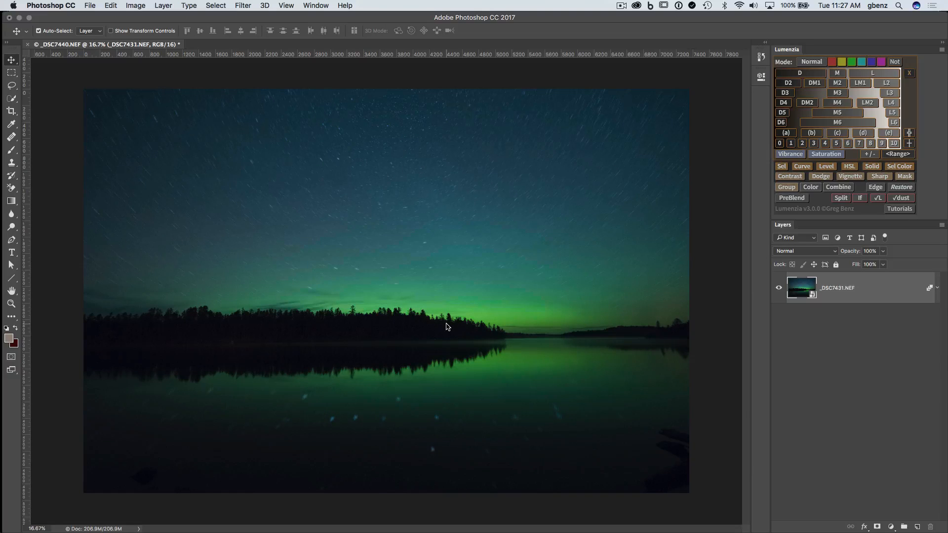
Step: Compare the noise around the treeline at 200% with and without the averaging by repeatedly undoing and redoing the stack mode
{"action": "key", "text": "super+equal"}
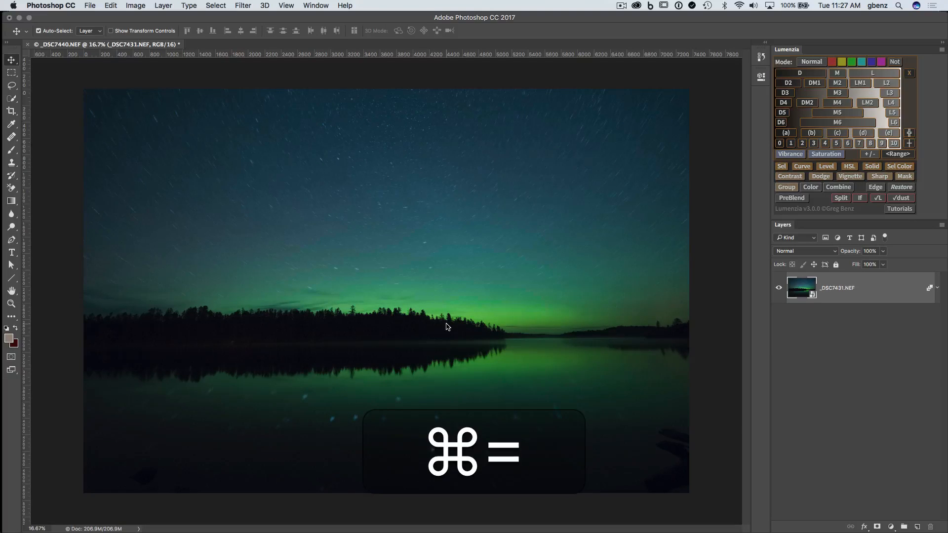
{"action": "key", "text": "super+equal"}
{"action": "key", "text": "super+equal"}
{"action": "key", "text": "super+equal"}
{"action": "key", "text": "super+equal"}
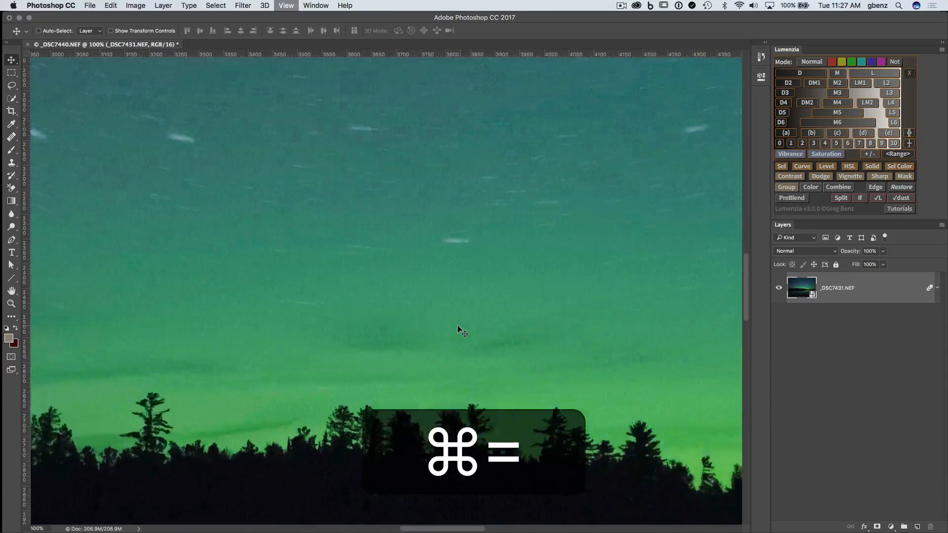
{"action": "key", "text": "super+equal"}
{"action": "left_click_drag", "start_coordinate": [459, 331], "coordinate": [459, 135]}
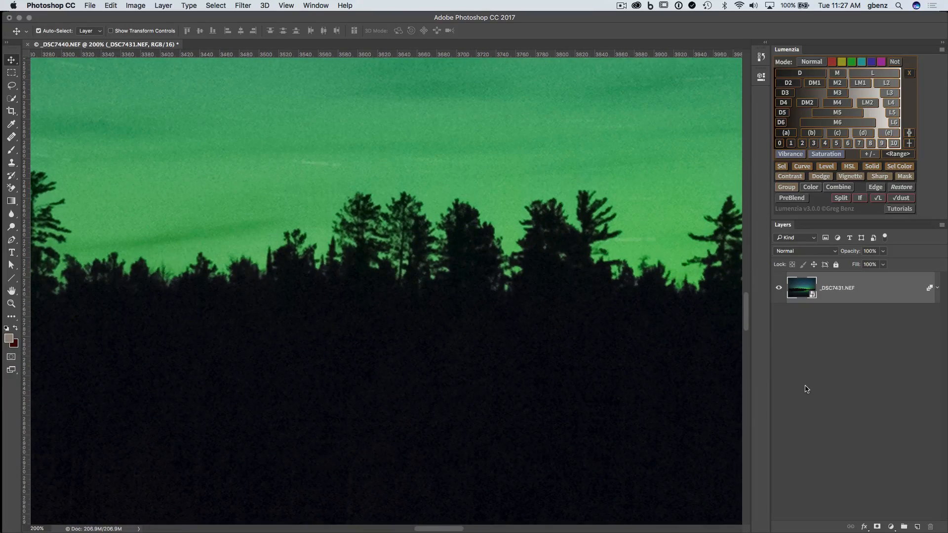
{"action": "key", "text": "super+z"}
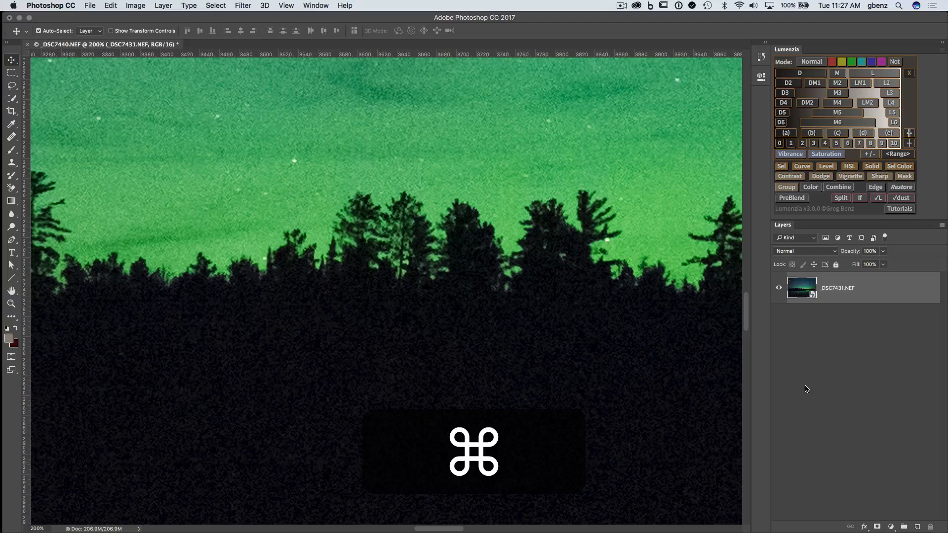
{"action": "key", "text": "super+z"}
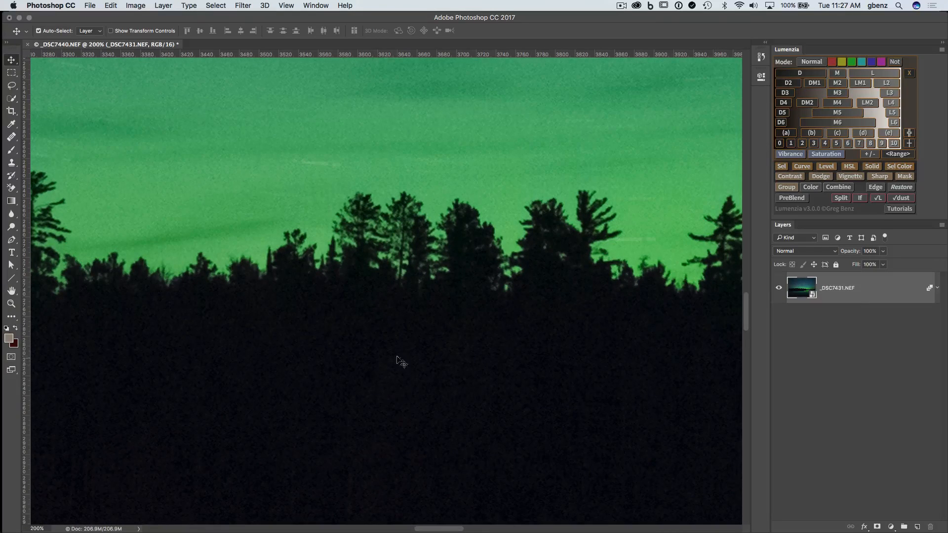
{"action": "key", "text": "super+z"}
{"action": "key", "text": "super+z"}
{"action": "key", "text": "super+z"}
{"action": "key", "text": "super+z"}
Step: Open the recently used star stack file _DSC7431-composite.tif
{"action": "left_click", "coordinate": [90, 6]}
{"action": "mouse_move", "coordinate": [109, 46]}
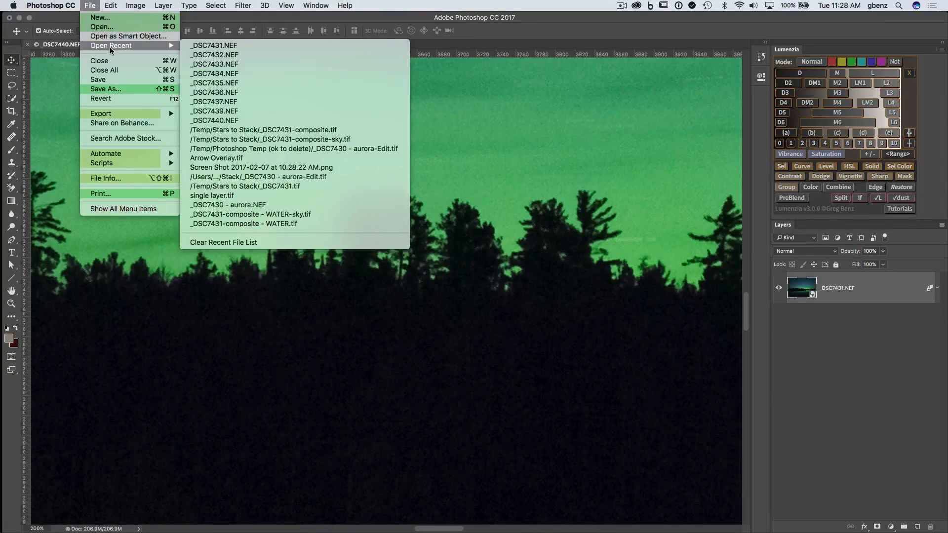
{"action": "left_click", "coordinate": [275, 140]}
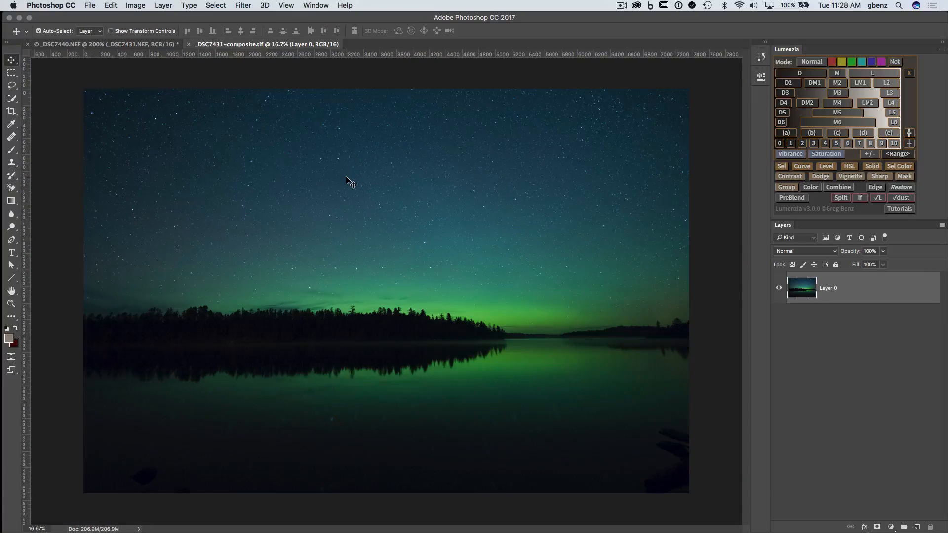
Step: Examine the noise in the stars and along the treeline of the composite star stack at 300%
{"action": "key", "text": "super+equal"}
{"action": "key", "text": "super+equal"}
{"action": "key", "text": "super+equal"}
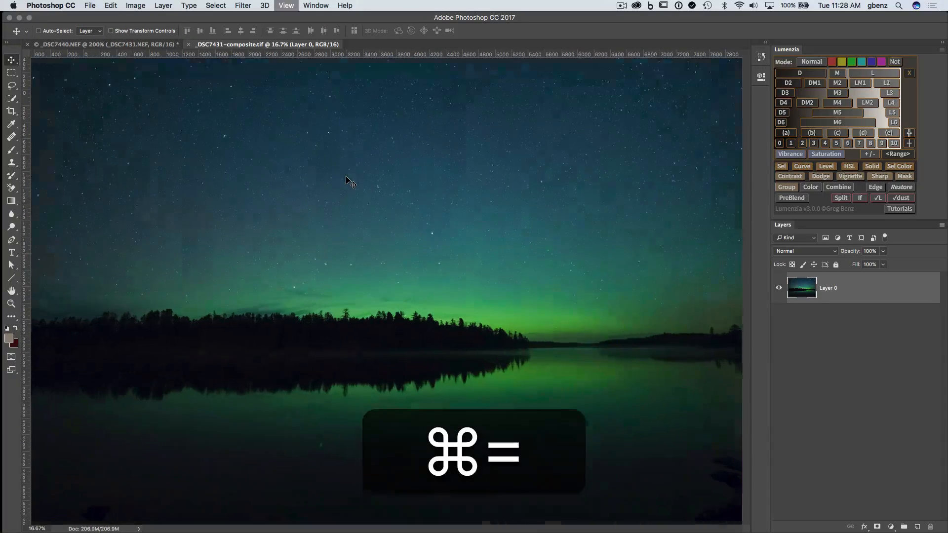
{"action": "key", "text": "super+equal"}
{"action": "key", "text": "super+equal"}
{"action": "key", "text": "super+equal"}
{"action": "key", "text": "super+equal"}
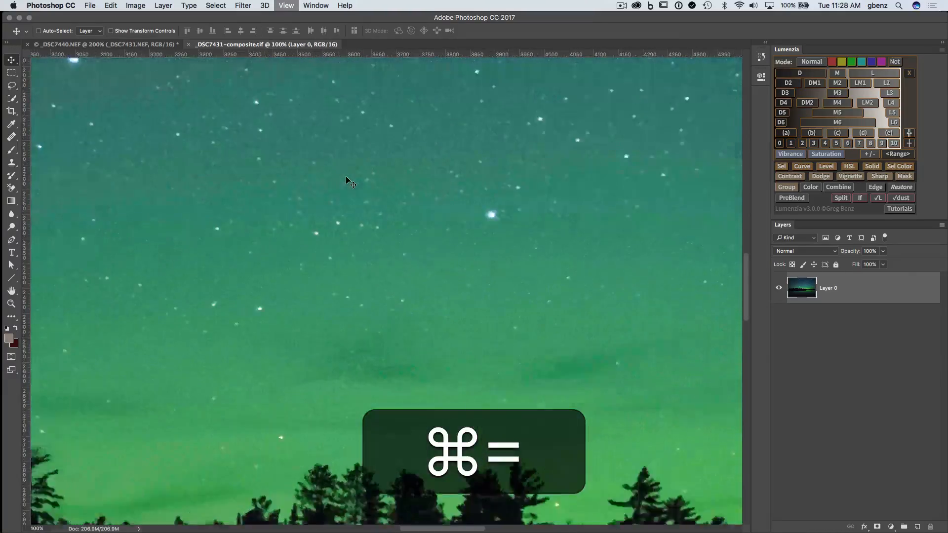
{"action": "key", "text": "h"}
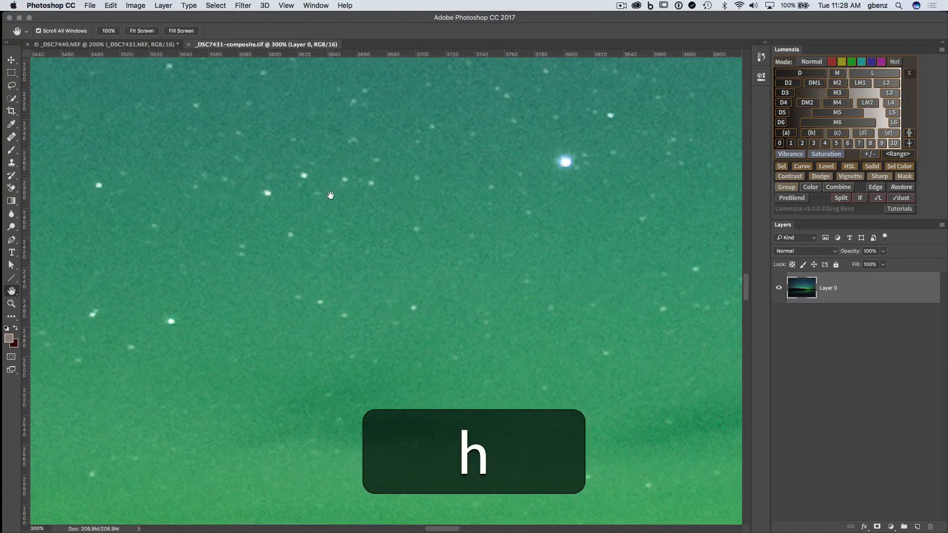
{"action": "left_click_drag", "start_coordinate": [329, 202], "coordinate": [542, 236]}
{"action": "left_click_drag", "start_coordinate": [403, 314], "coordinate": [480, 74]}
{"action": "left_click_drag", "start_coordinate": [389, 290], "coordinate": [508, 105]}
{"action": "left_click_drag", "start_coordinate": [666, 310], "coordinate": [408, 212]}
{"action": "left_click_drag", "start_coordinate": [600, 171], "coordinate": [510, 353]}
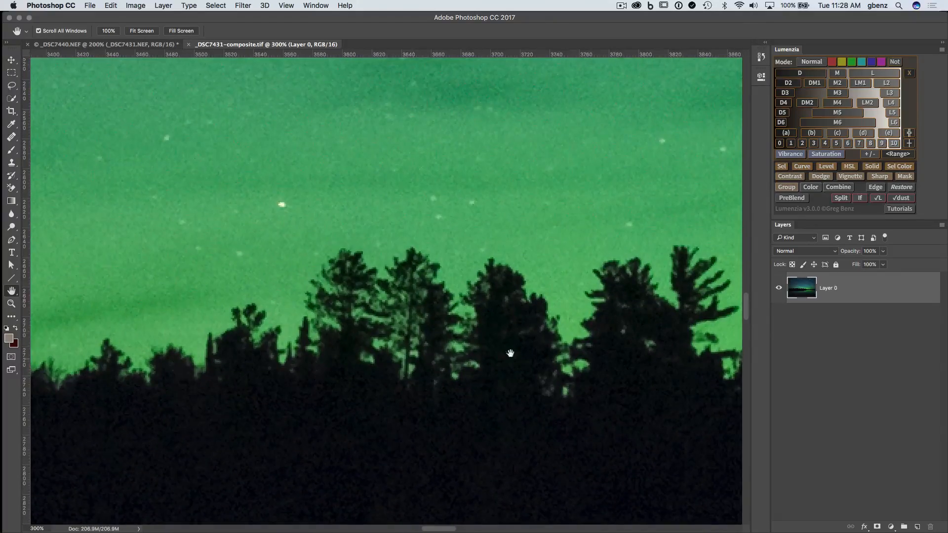
{"action": "mouse_move", "coordinate": [736, 401]}
{"action": "left_mouse_down"}
{"action": "mouse_move", "coordinate": [417, 328]}
{"action": "mouse_move", "coordinate": [480, 326]}
{"action": "mouse_move", "coordinate": [427, 191]}
{"action": "mouse_move", "coordinate": [410, 324]}
{"action": "mouse_move", "coordinate": [467, 468]}
{"action": "left_mouse_up"}
{"action": "left_click_drag", "start_coordinate": [444, 207], "coordinate": [415, 305]}
{"action": "left_click_drag", "start_coordinate": [336, 168], "coordinate": [456, 311]}
{"action": "mouse_move", "coordinate": [317, 109]}
{"action": "left_mouse_down"}
{"action": "mouse_move", "coordinate": [349, 193]}
{"action": "mouse_move", "coordinate": [446, 269]}
{"action": "left_mouse_up"}
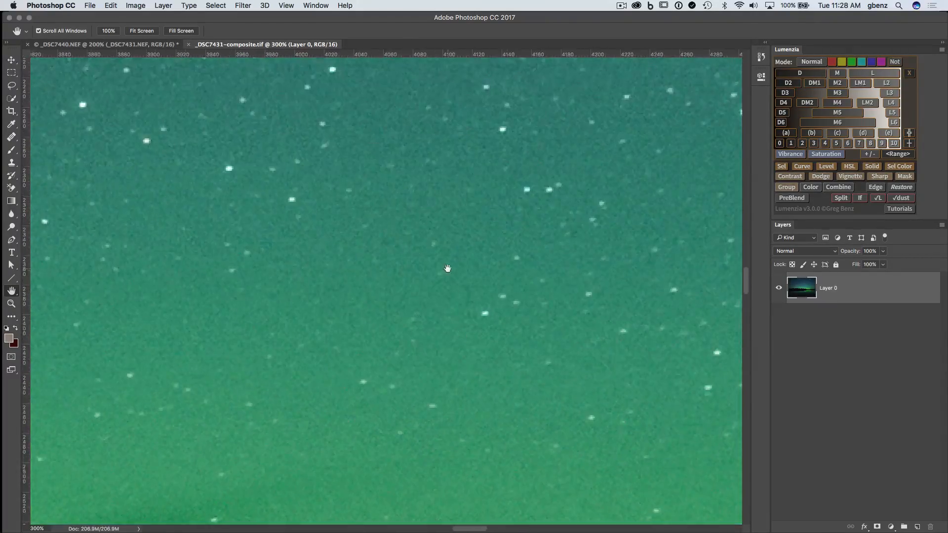
{"action": "mouse_move", "coordinate": [333, 151]}
{"action": "left_mouse_down"}
{"action": "mouse_move", "coordinate": [413, 266]}
{"action": "mouse_move", "coordinate": [516, 329]}
{"action": "left_mouse_up"}
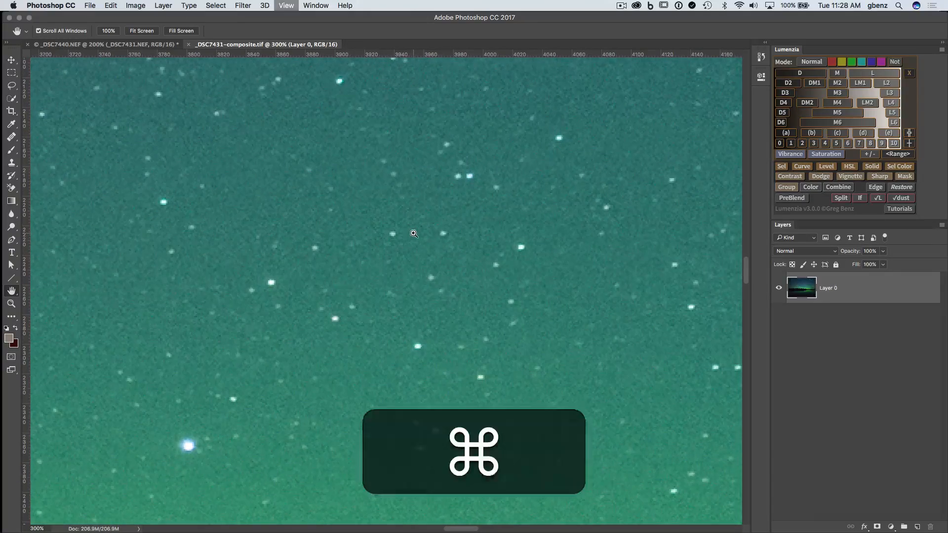
{"action": "key", "text": "super+minus"}
{"action": "key", "text": "super+minus"}
{"action": "key", "text": "super+minus"}
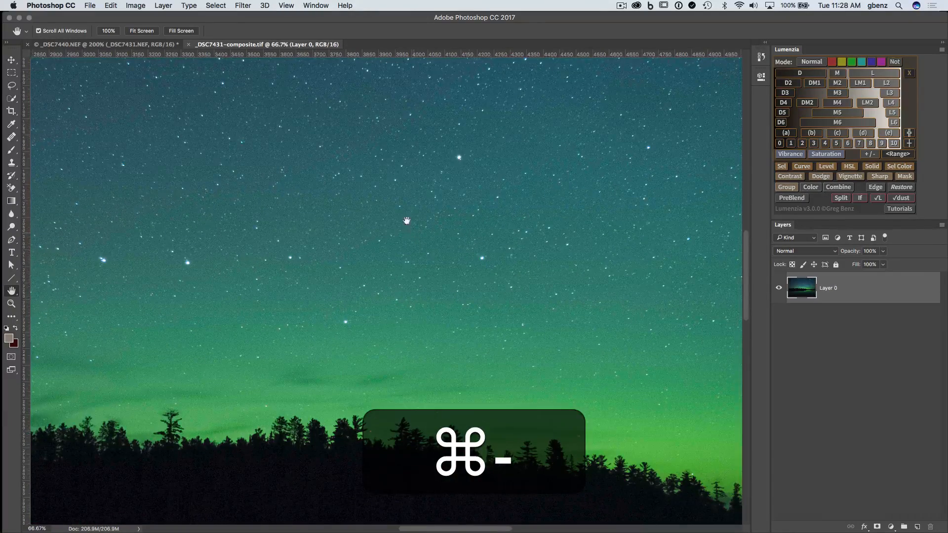
Step: Open the recent files _DSC7431-composite-sky.tif and _DSC7430 - aurora-Edit.tif
{"action": "left_click", "coordinate": [88, 5]}
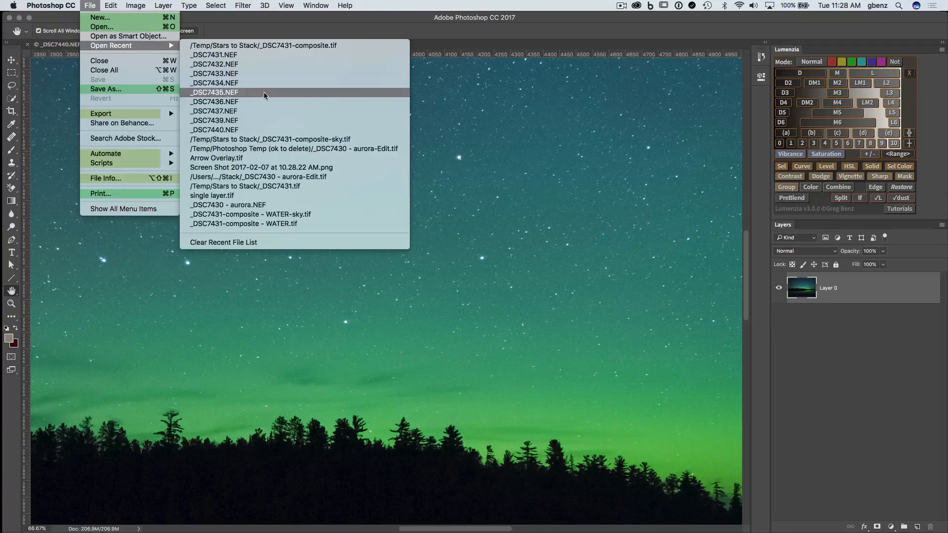
{"action": "left_click", "coordinate": [280, 142]}
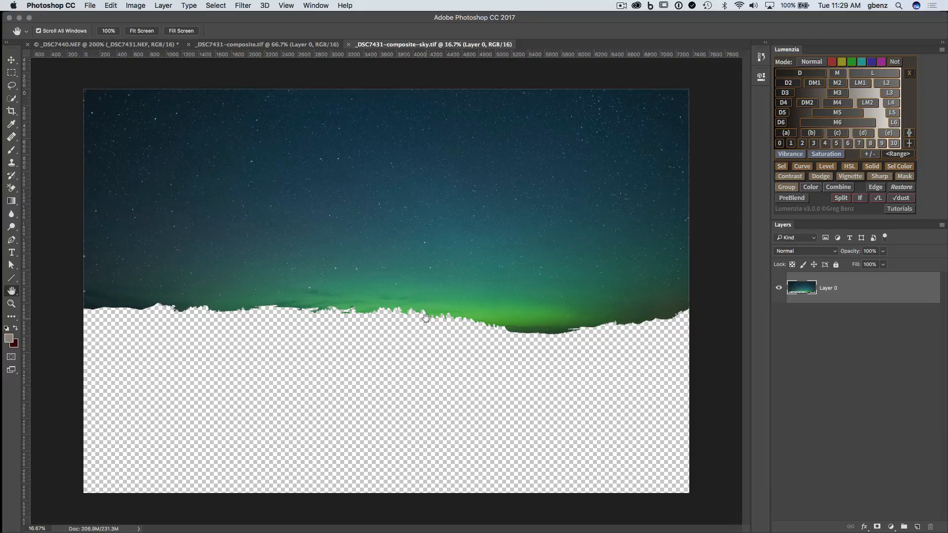
{"action": "left_click", "coordinate": [88, 6]}
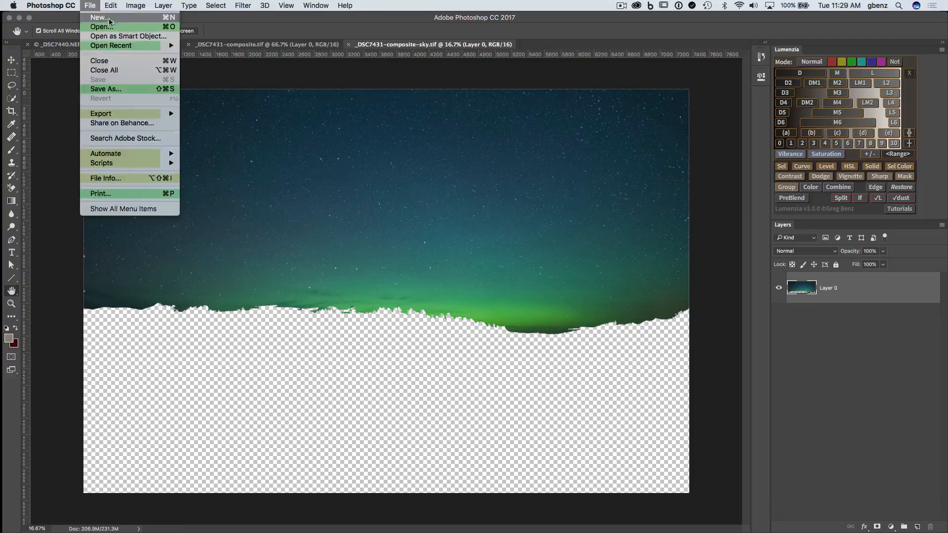
{"action": "mouse_move", "coordinate": [123, 46]}
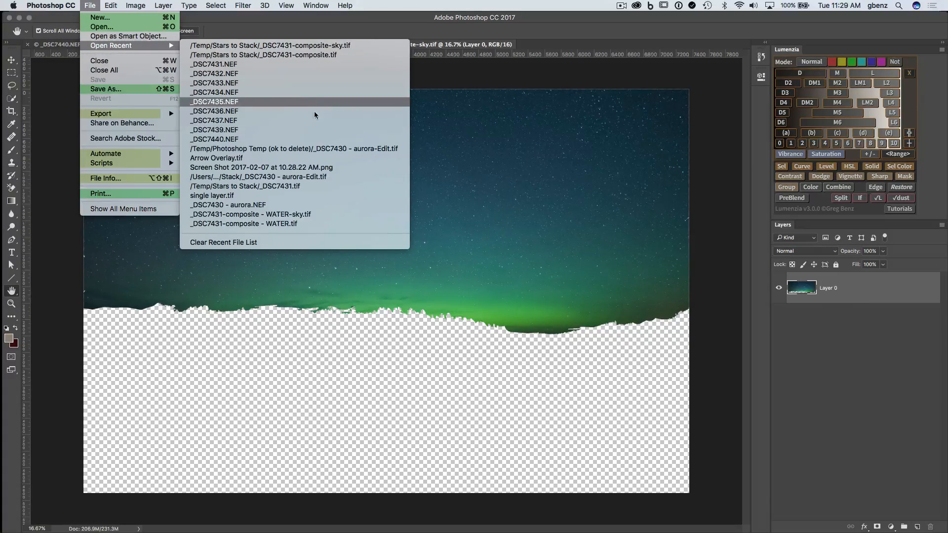
{"action": "left_click", "coordinate": [322, 149]}
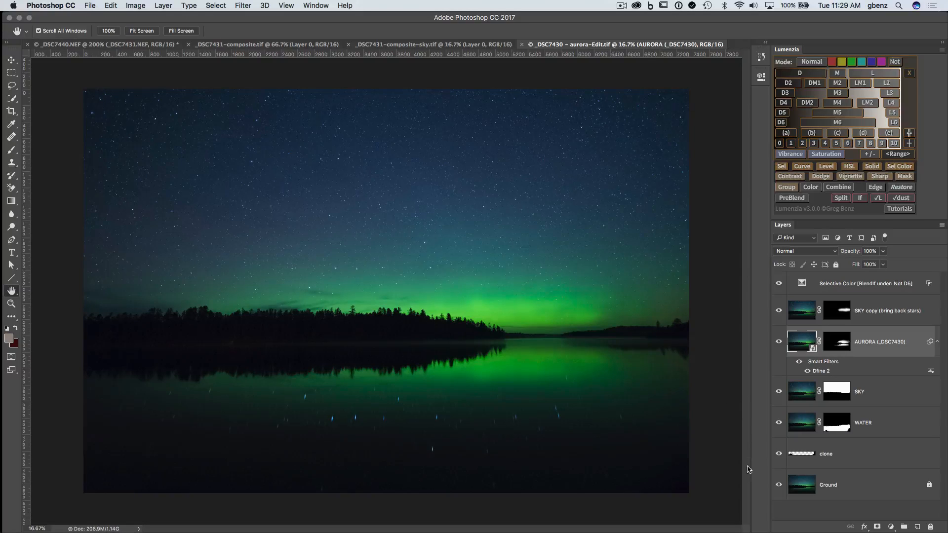
Step: Show only the Ground layer, and toggle the clone layer above it to compare, leaving it on
{"action": "left_click", "coordinate": [778, 485], "text": "alt"}
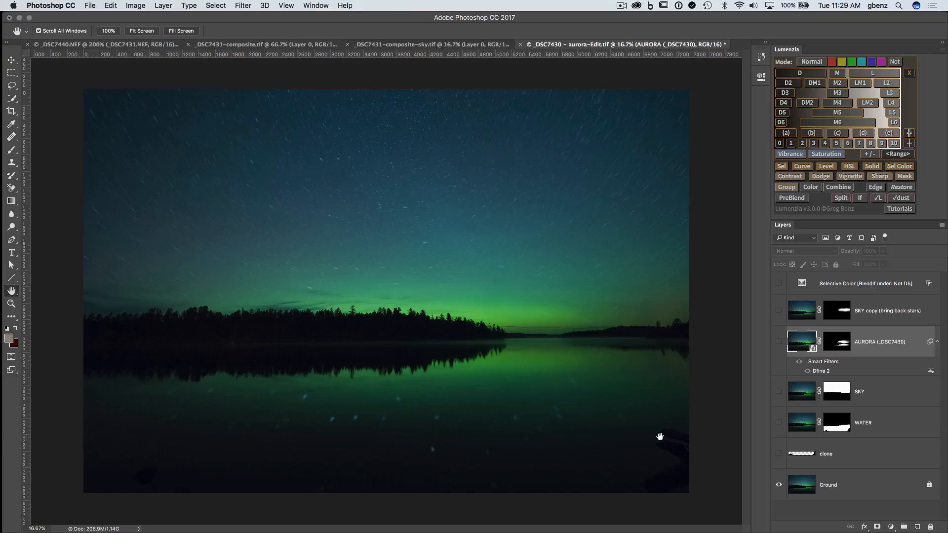
{"action": "left_click", "coordinate": [778, 454]}
{"action": "left_click", "coordinate": [779, 454]}
{"action": "left_click", "coordinate": [779, 454]}
{"action": "left_click", "coordinate": [778, 454]}
{"action": "left_click", "coordinate": [778, 454]}
Step: Turn on the WATER layer and view its layer mask on its own before returning to the image
{"action": "left_click", "coordinate": [780, 423]}
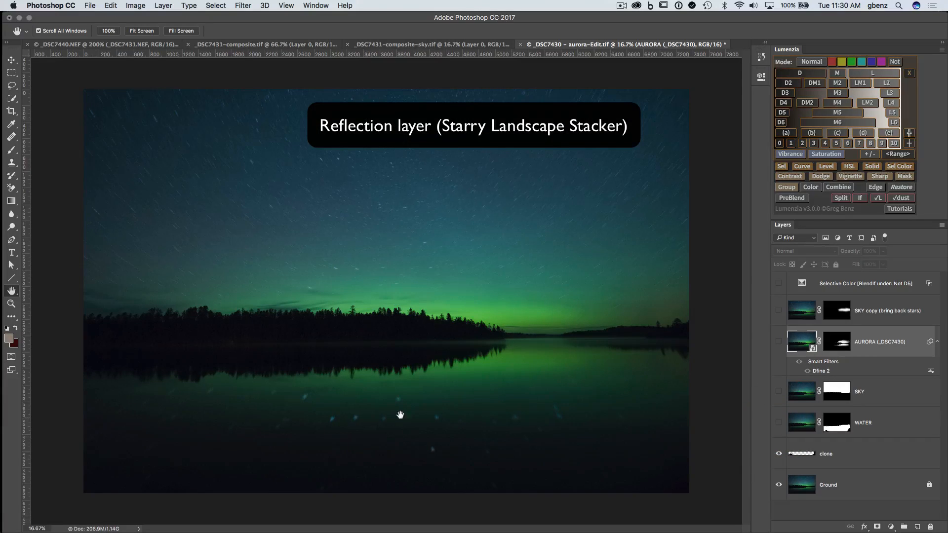
{"action": "left_click", "coordinate": [779, 423]}
{"action": "left_click", "coordinate": [838, 421]}
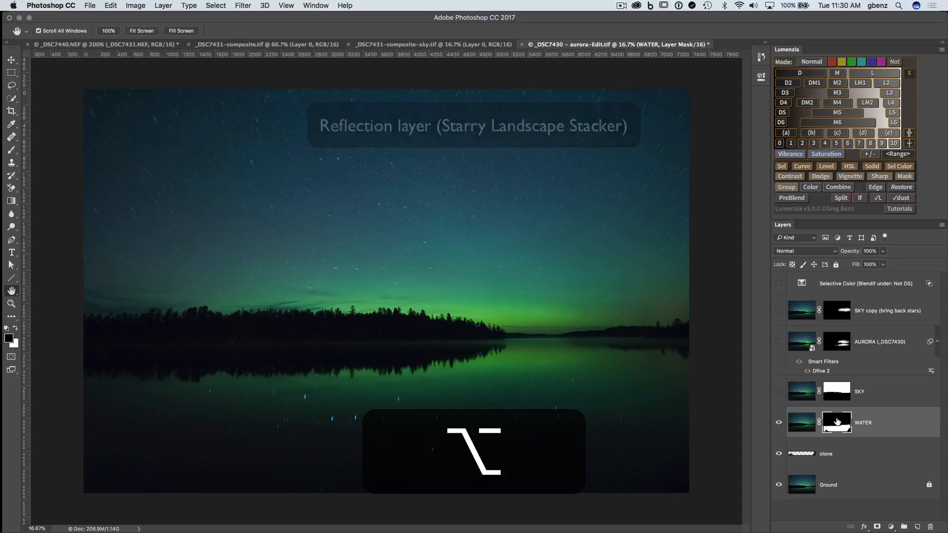
{"action": "left_click", "coordinate": [837, 421], "text": "alt"}
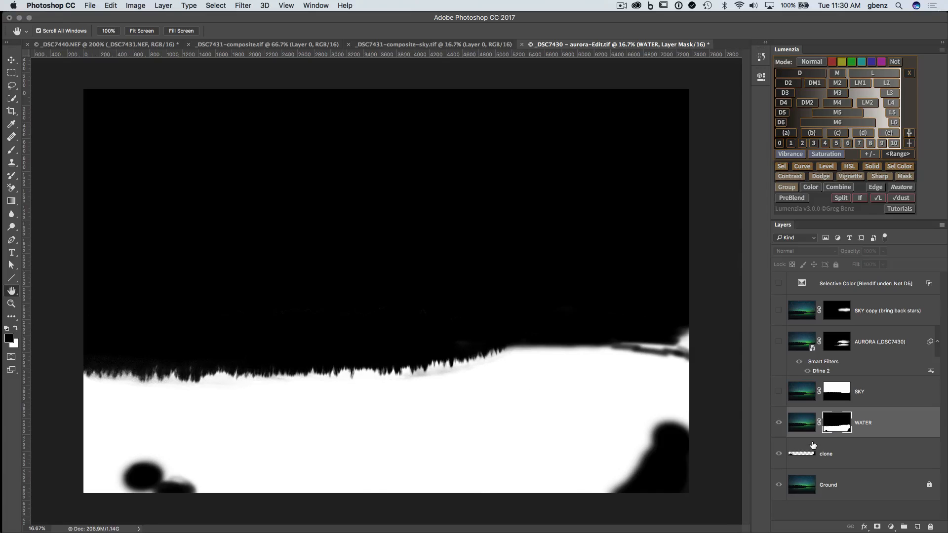
{"action": "left_click", "coordinate": [833, 425], "text": "alt"}
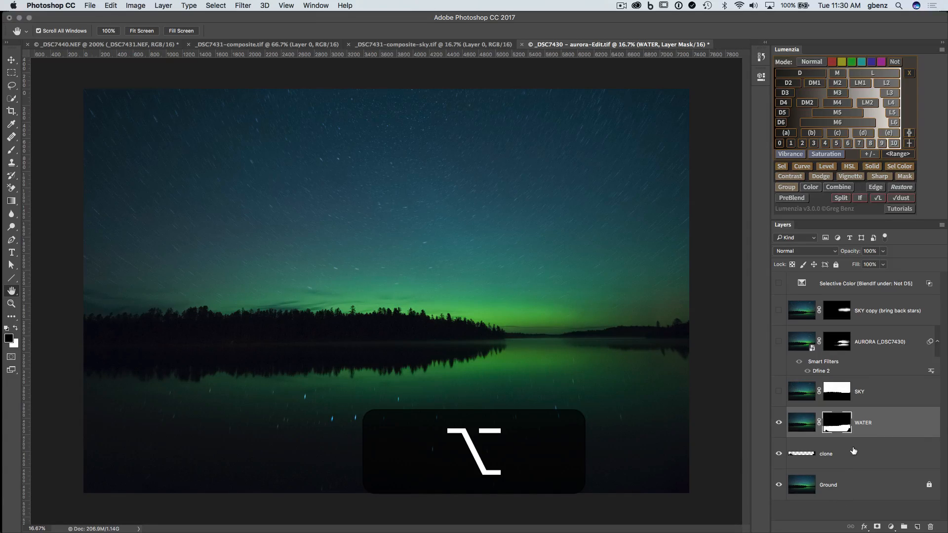
Step: Turn on the SKY layer, comparing the image with and without it, and view its layer mask on its own
{"action": "left_click", "coordinate": [801, 392], "text": "alt"}
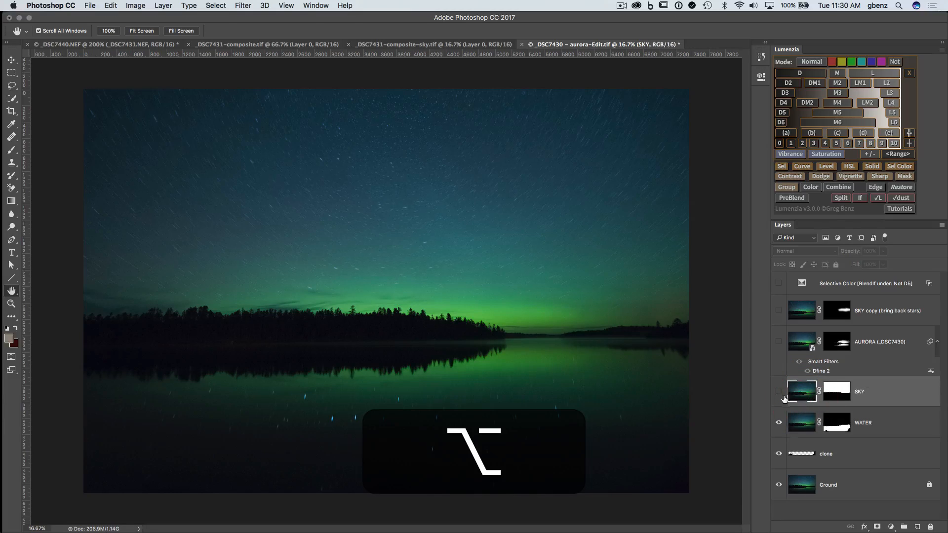
{"action": "left_click", "coordinate": [778, 392], "text": "alt"}
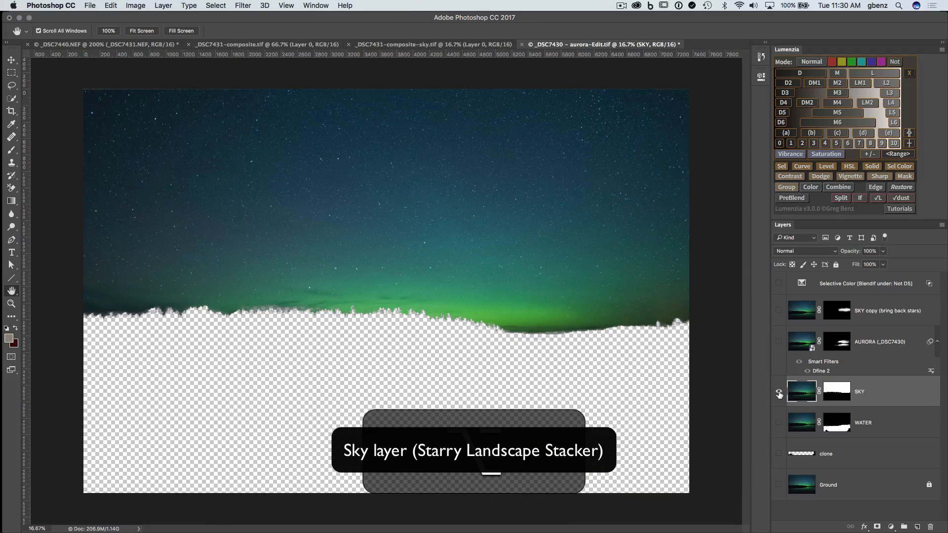
{"action": "left_click", "coordinate": [778, 394], "text": "alt"}
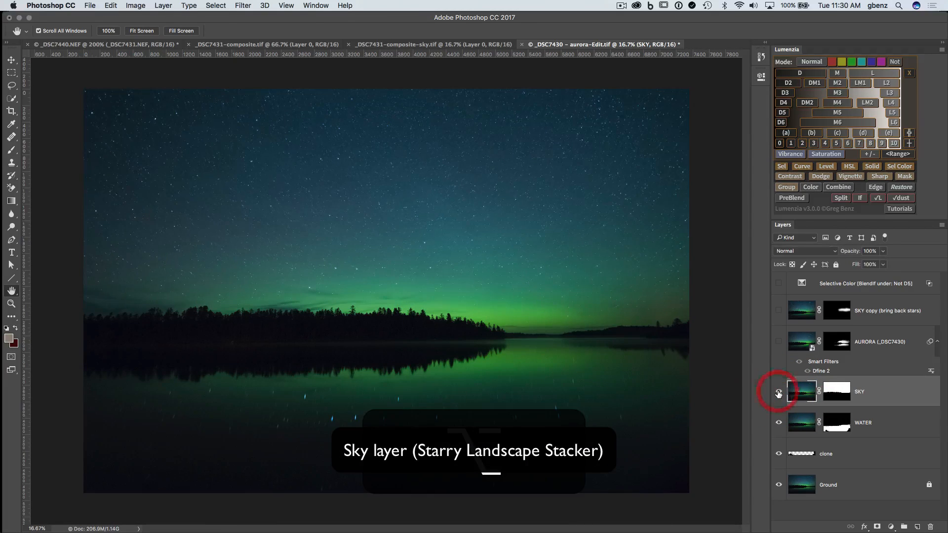
{"action": "left_click", "coordinate": [778, 393]}
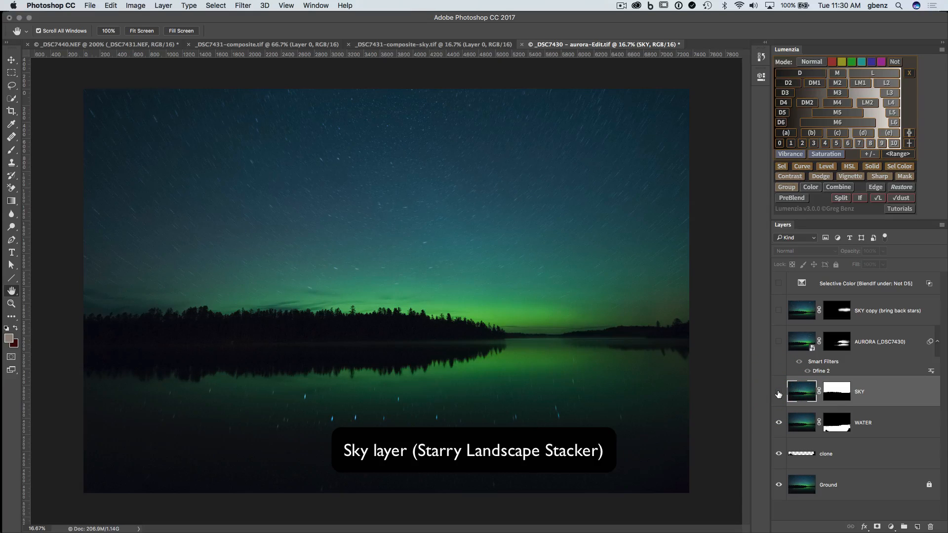
{"action": "left_click", "coordinate": [778, 393]}
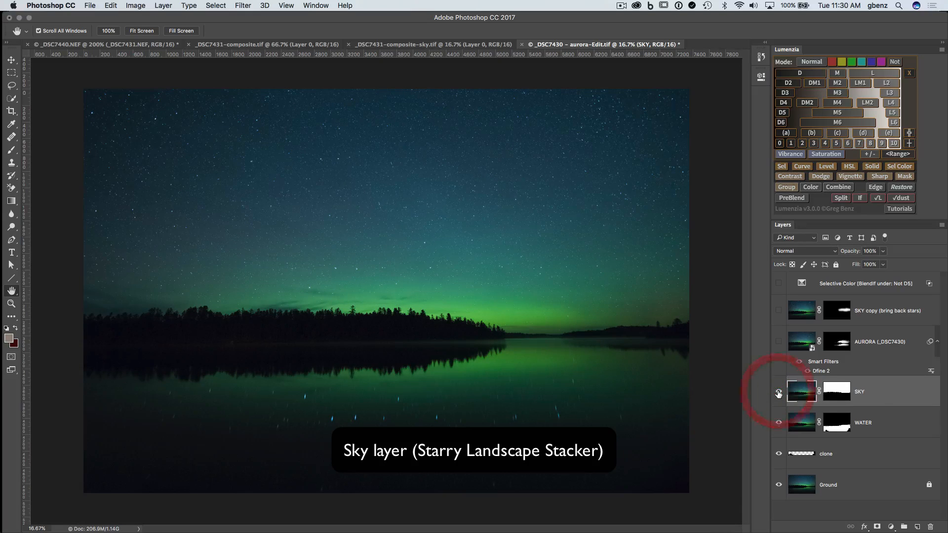
{"action": "left_click", "coordinate": [829, 395], "text": "alt"}
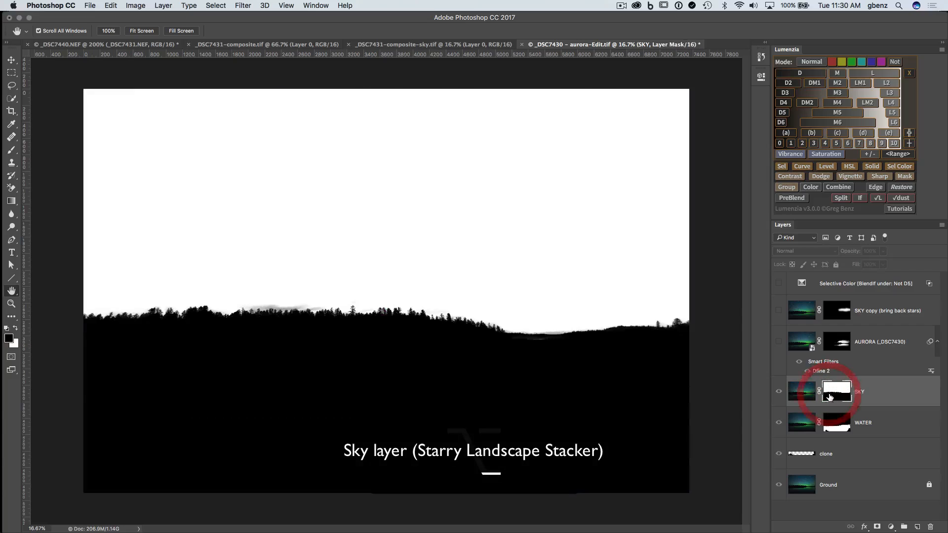
{"action": "left_click", "coordinate": [833, 396], "text": "alt"}
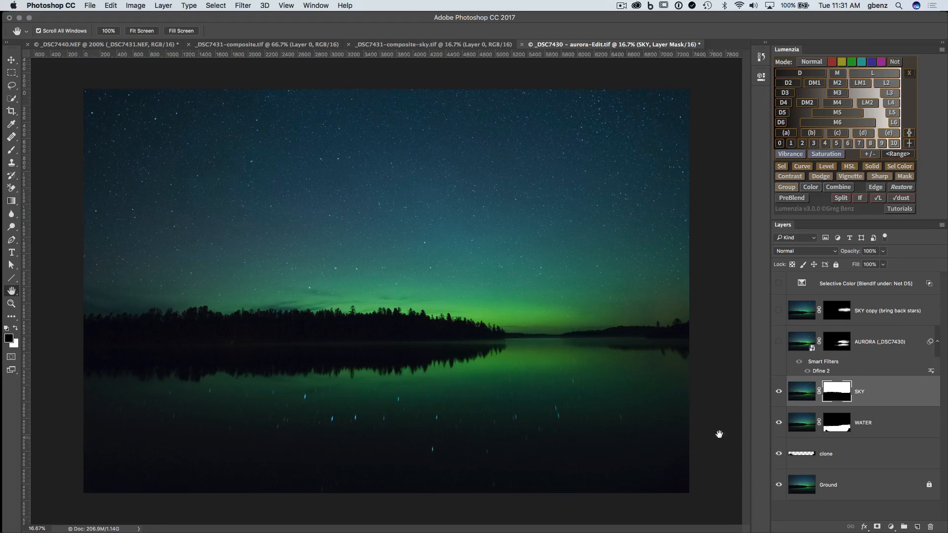
Step: Turn on the AURORA (_DSC7430) layer, toggling it to compare the image with and without it
{"action": "left_click", "coordinate": [778, 342]}
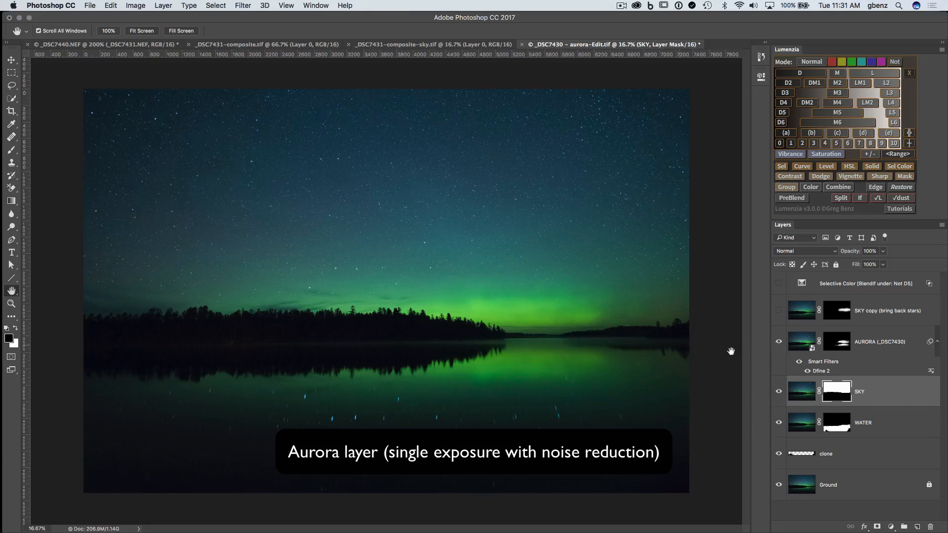
{"action": "left_click", "coordinate": [778, 342]}
{"action": "left_click", "coordinate": [779, 342]}
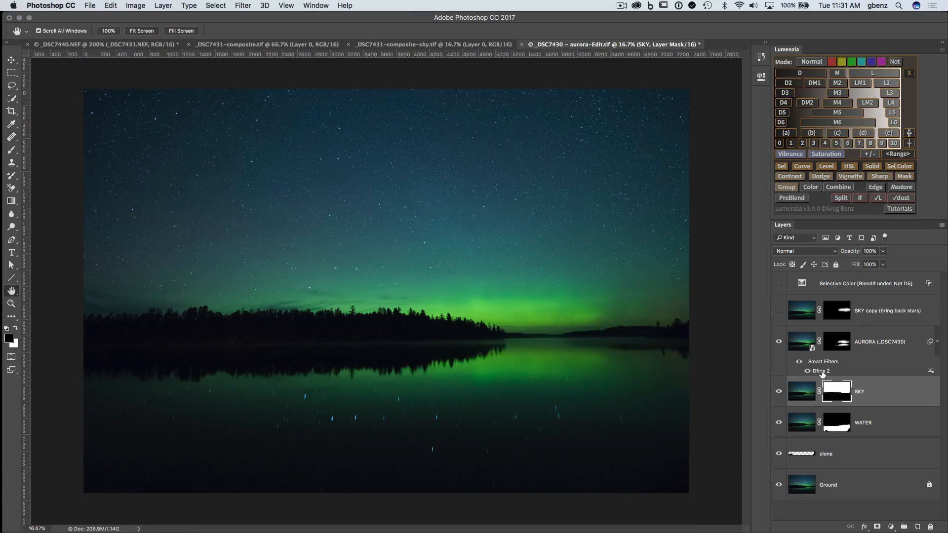
Step: Examine the noise and blending of the aurora and stars above the treeline at 200% and 50%, ending with the whole image in view
{"action": "key", "text": "super+equal"}
{"action": "key", "text": "super+equal"}
{"action": "key", "text": "super+equal"}
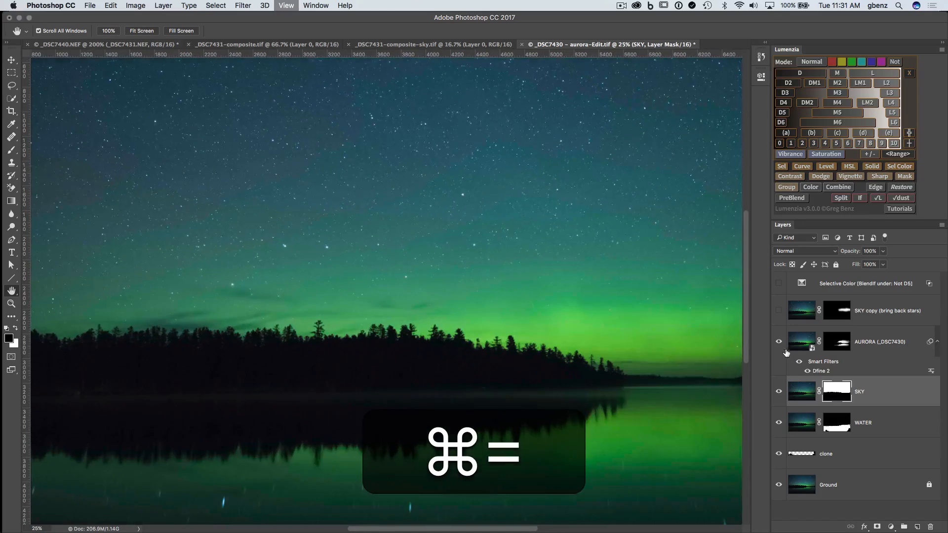
{"action": "key", "text": "super+equal"}
{"action": "key", "text": "super+equal"}
{"action": "key", "text": "super+equal"}
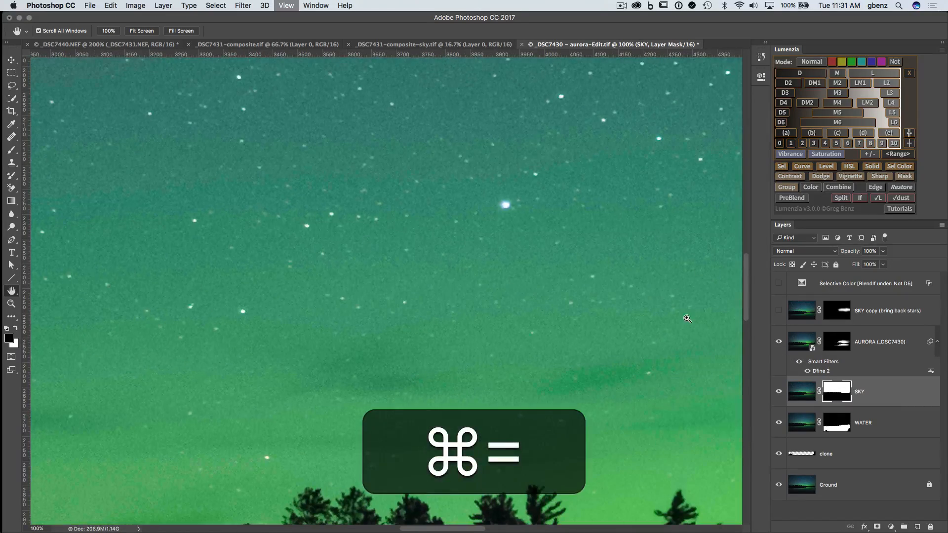
{"action": "key", "text": "super+h"}
{"action": "left_click_drag", "start_coordinate": [679, 319], "coordinate": [302, 165]}
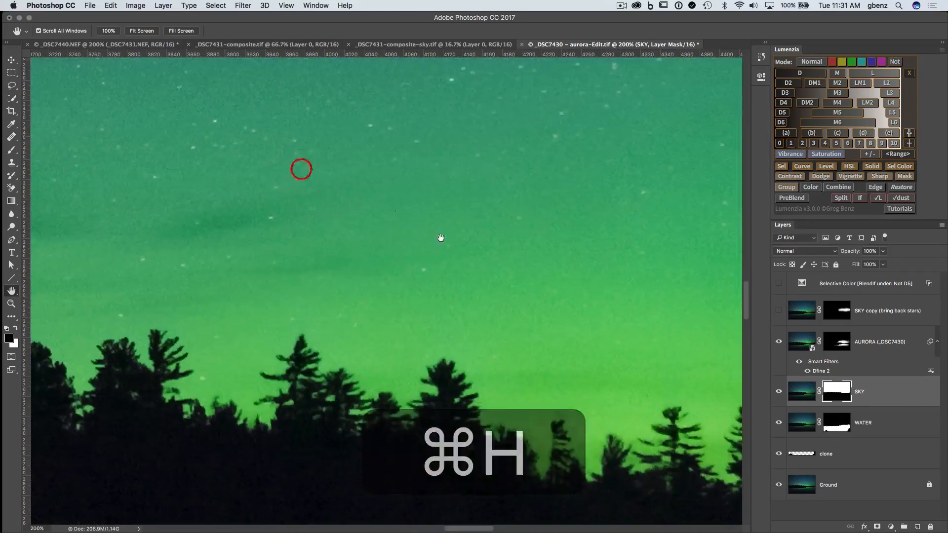
{"action": "left_click_drag", "start_coordinate": [547, 224], "coordinate": [191, 281]}
{"action": "left_click_drag", "start_coordinate": [508, 272], "coordinate": [300, 289]}
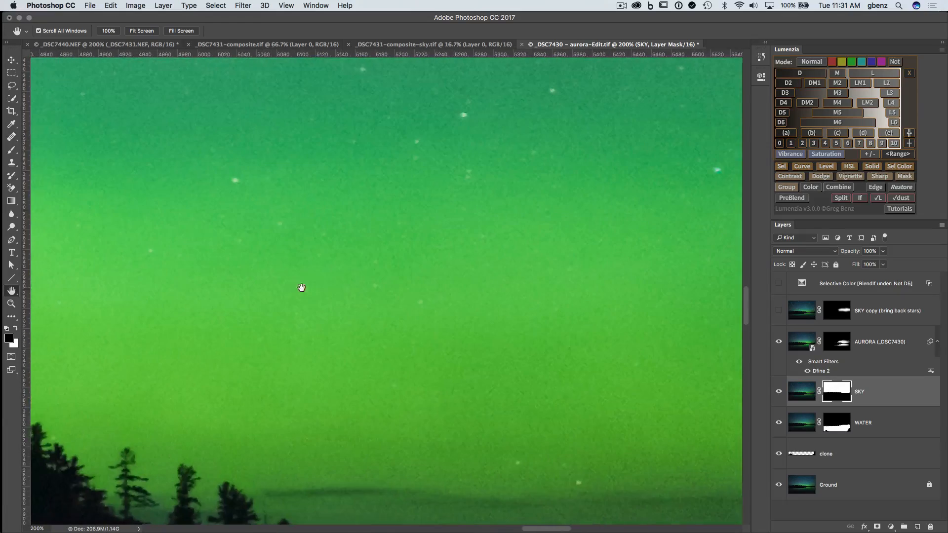
{"action": "left_click_drag", "start_coordinate": [624, 341], "coordinate": [400, 306]}
{"action": "left_click_drag", "start_coordinate": [639, 287], "coordinate": [497, 388]}
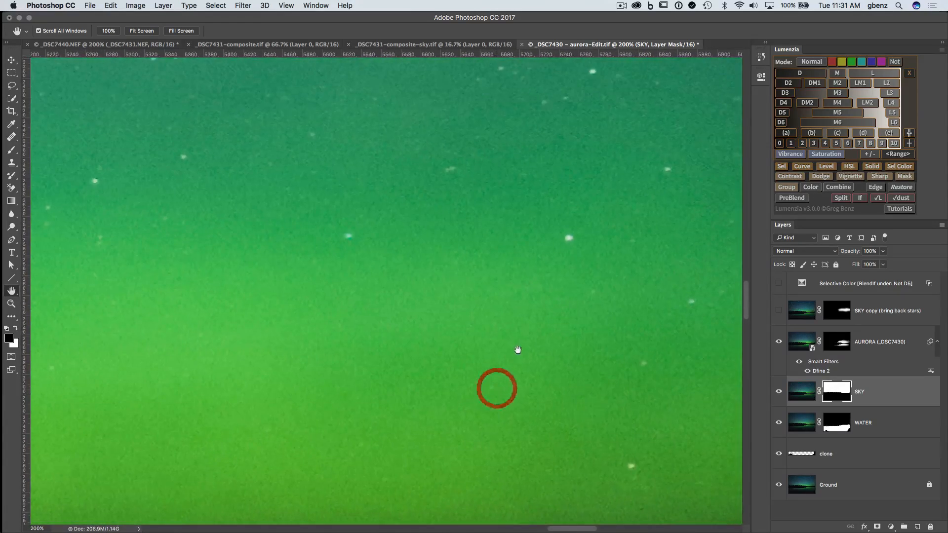
{"action": "left_click_drag", "start_coordinate": [529, 276], "coordinate": [568, 403]}
{"action": "key", "text": "super+minus"}
{"action": "key", "text": "super+minus"}
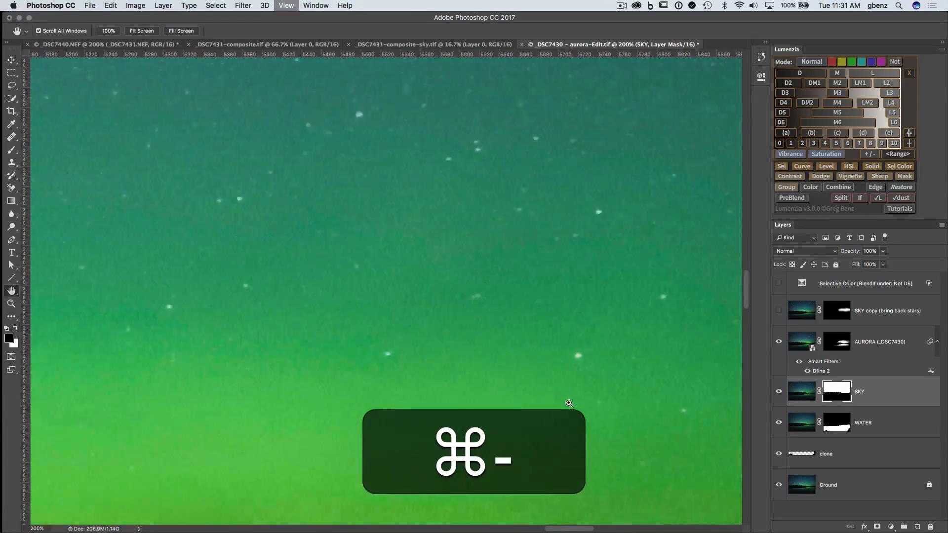
{"action": "key", "text": "super+minus"}
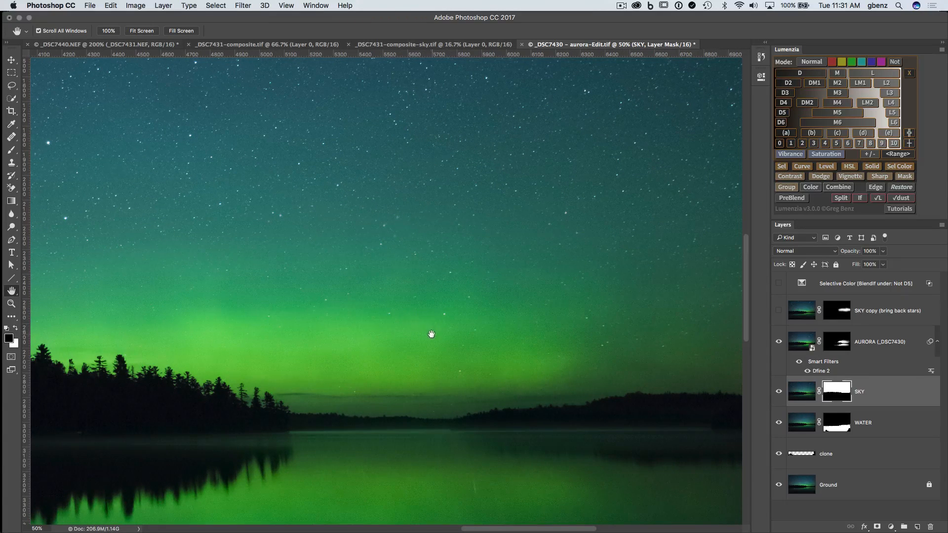
{"action": "left_click_drag", "start_coordinate": [364, 349], "coordinate": [568, 364]}
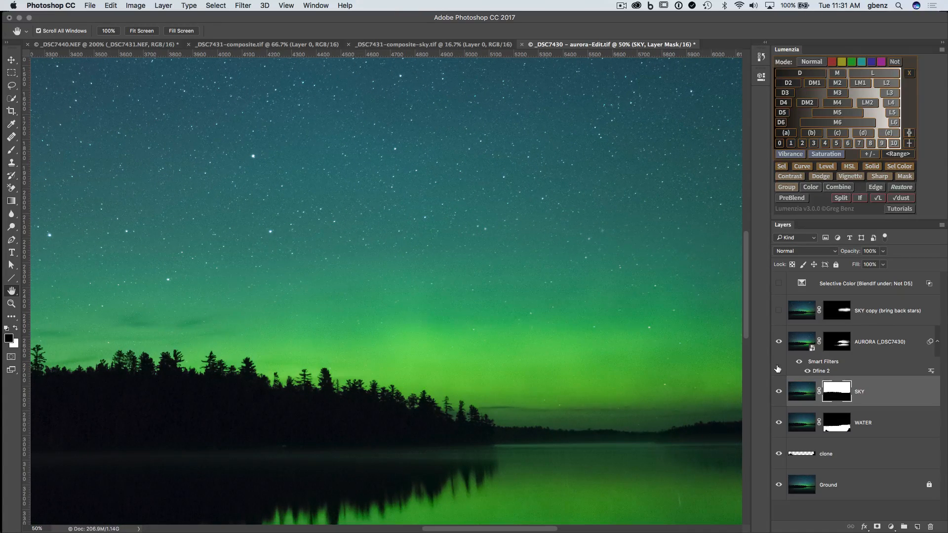
{"action": "key", "text": "super+minus"}
{"action": "key", "text": "super+minus"}
{"action": "key", "text": "super+0"}
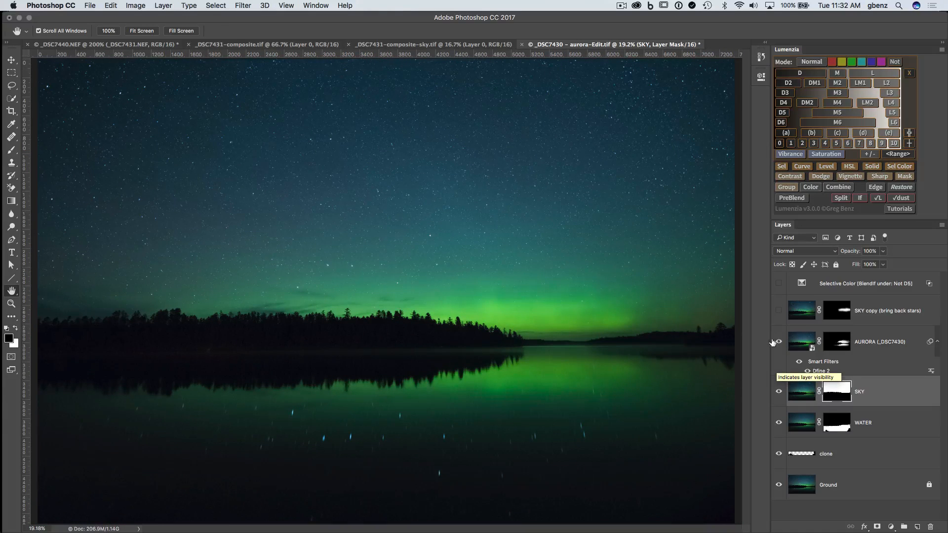
Step: Compare the image with and without the AURORA (_DSC7430) layer, leaving the layer visible
{"action": "left_click", "coordinate": [778, 343]}
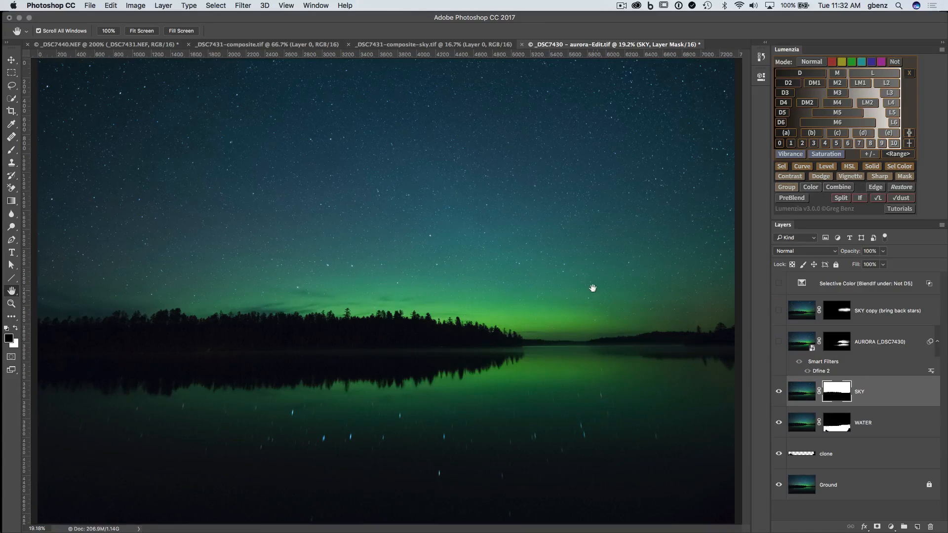
{"action": "left_click", "coordinate": [779, 342]}
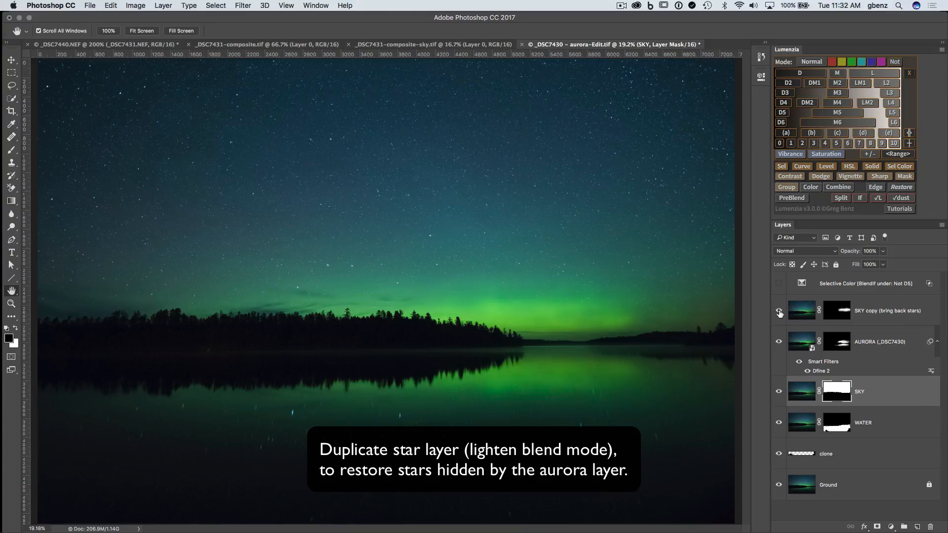
Step: Turn on the SKY copy (bring back stars) layer, comparing the stars over the aurora with and without it at 50% zoom
{"action": "left_click", "coordinate": [802, 313]}
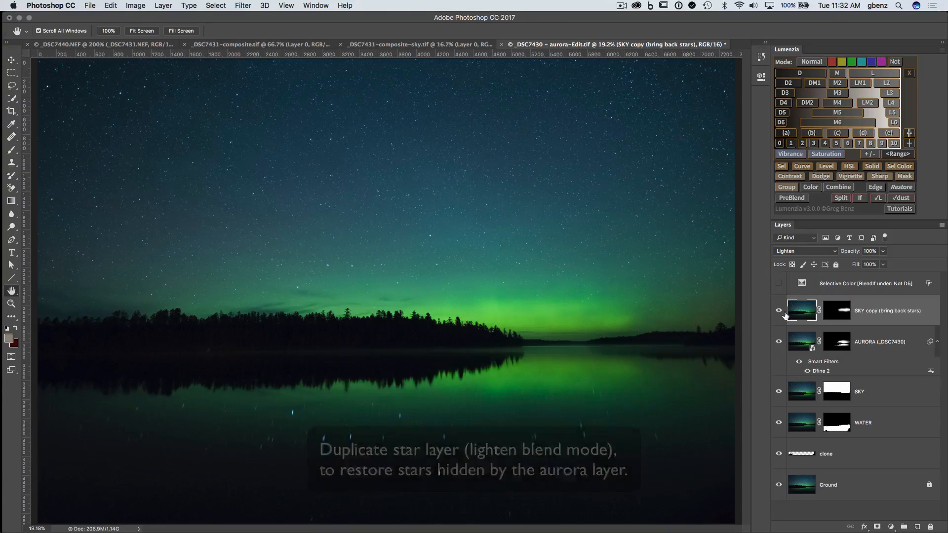
{"action": "left_click", "coordinate": [779, 311]}
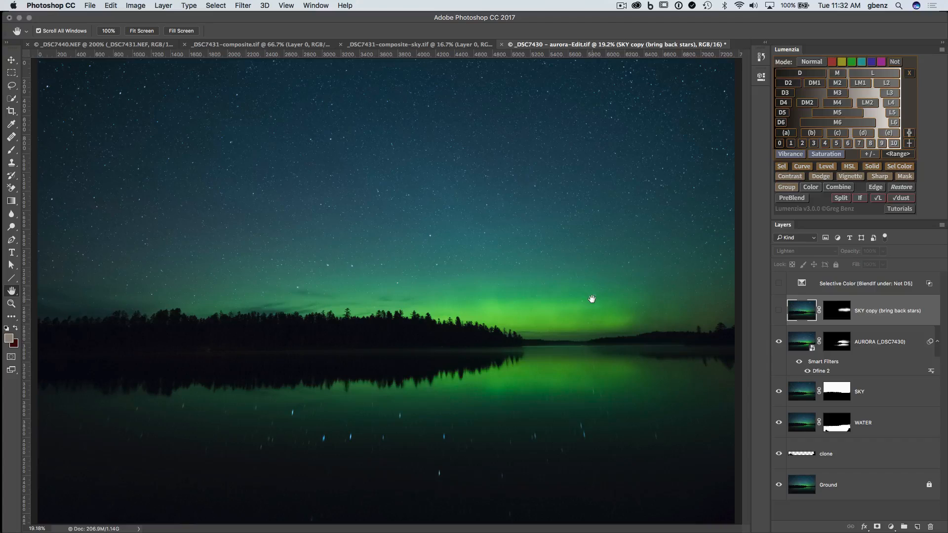
{"action": "key", "text": "super+equal"}
{"action": "key", "text": "super+equal"}
{"action": "key", "text": "super+equal"}
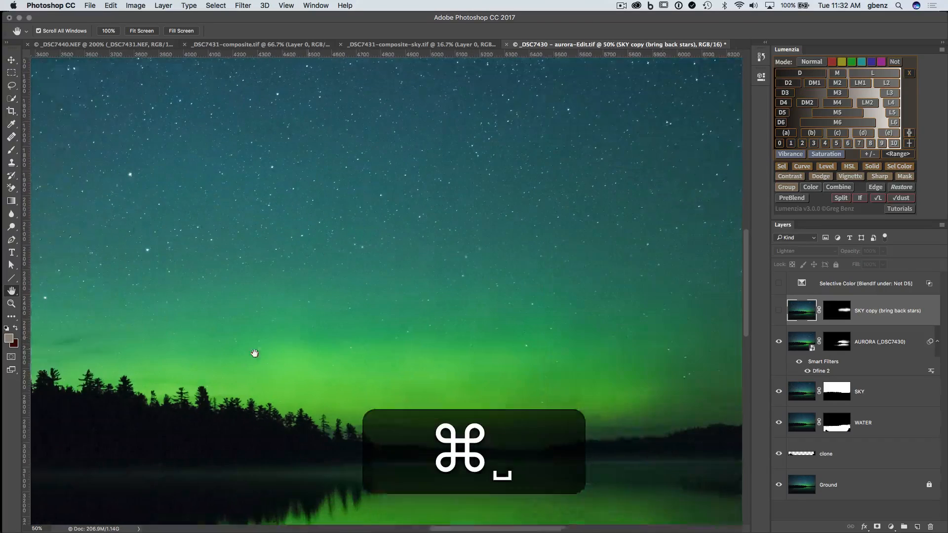
{"action": "left_click_drag", "start_coordinate": [254, 353], "coordinate": [272, 340]}
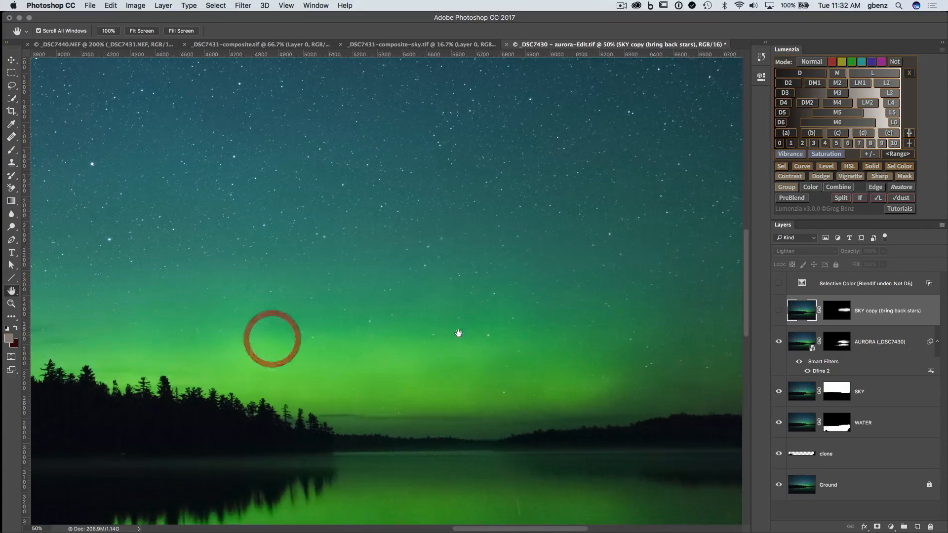
{"action": "left_click", "coordinate": [778, 311]}
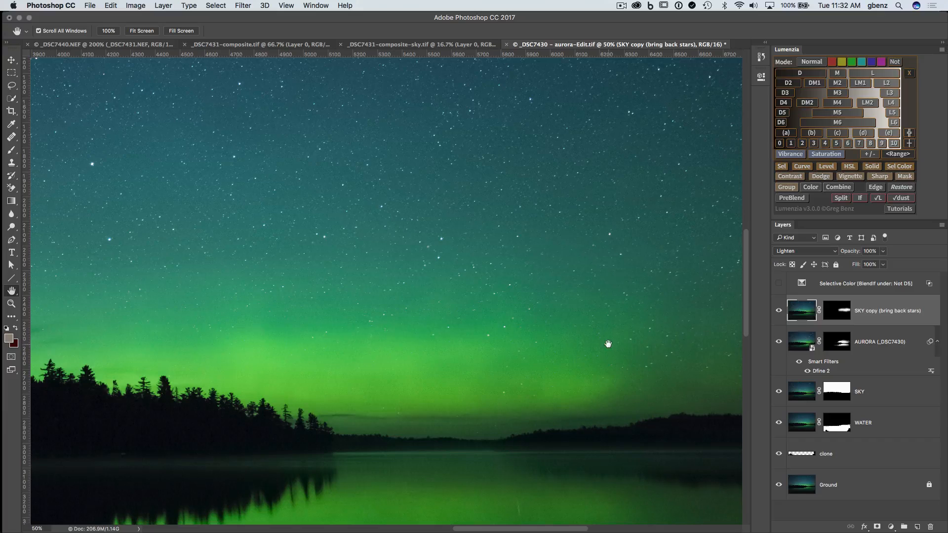
{"action": "left_click", "coordinate": [778, 312]}
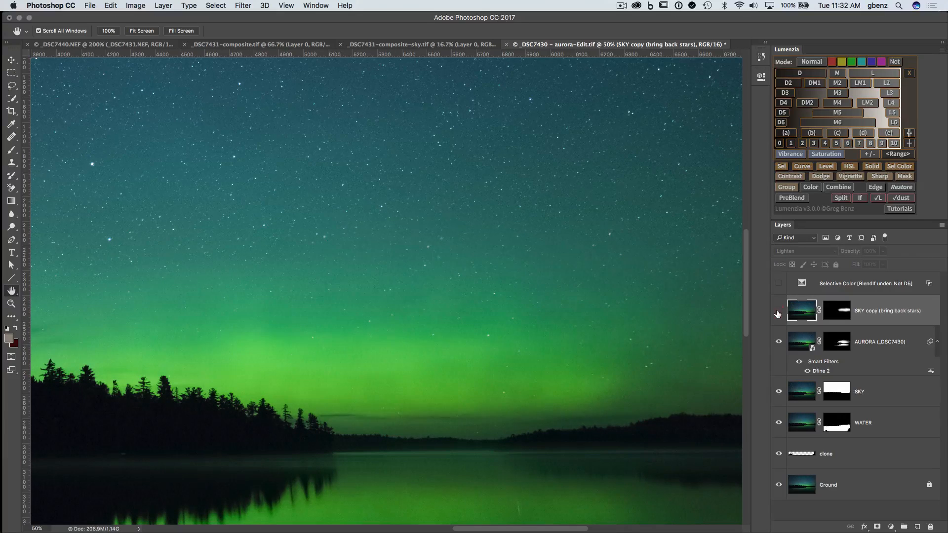
{"action": "left_click", "coordinate": [778, 312]}
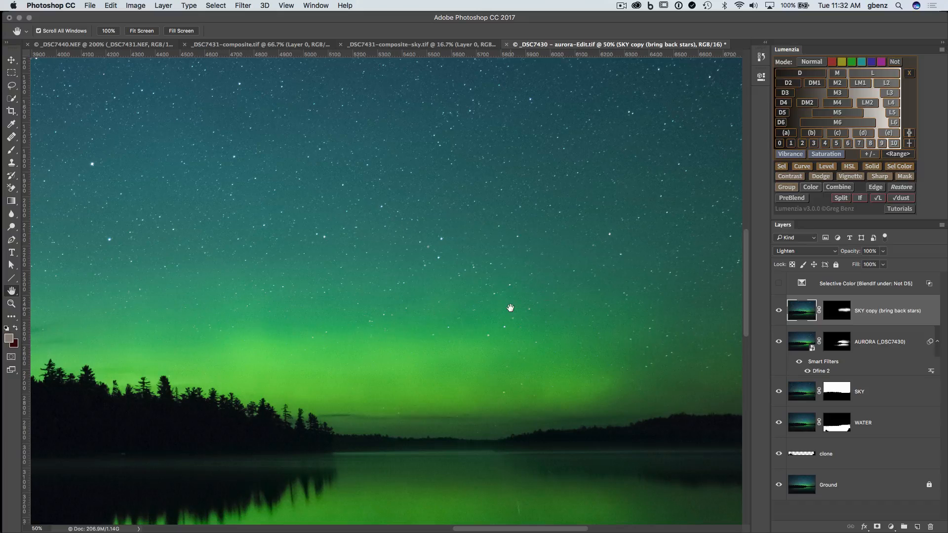
{"action": "key", "text": "super+0"}
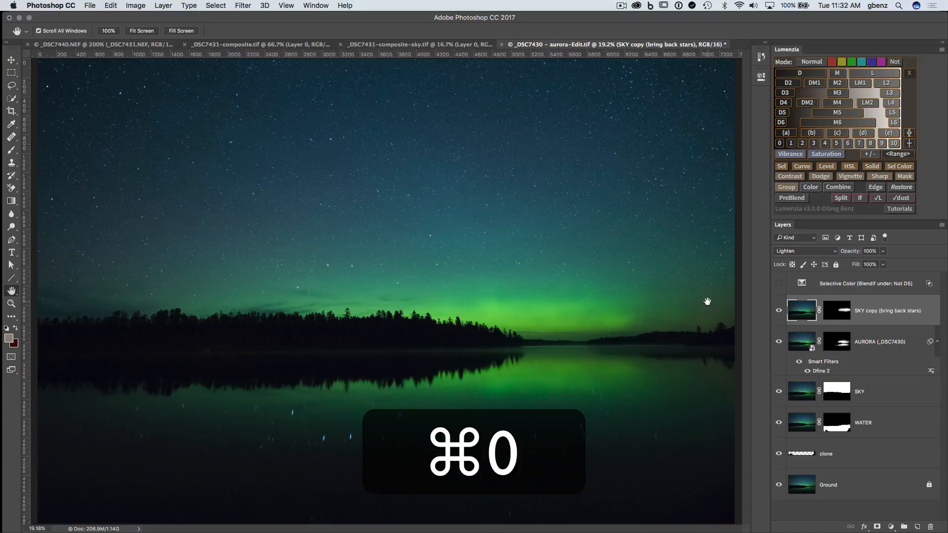
Step: Turn on and select the Selective Color adjustment layer, toggling it to compare the aurora and sky colors with and without it
{"action": "left_click", "coordinate": [778, 284]}
{"action": "left_click", "coordinate": [779, 286]}
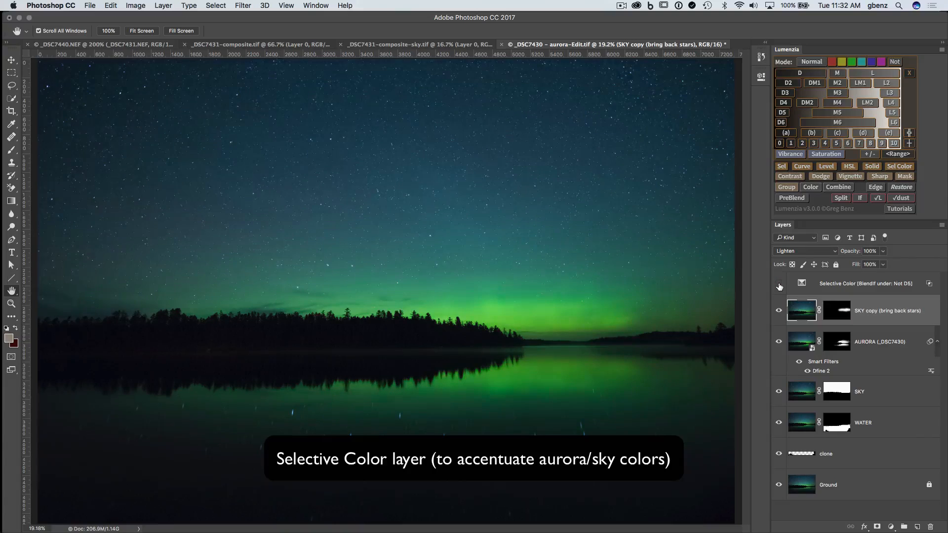
{"action": "left_click", "coordinate": [778, 285]}
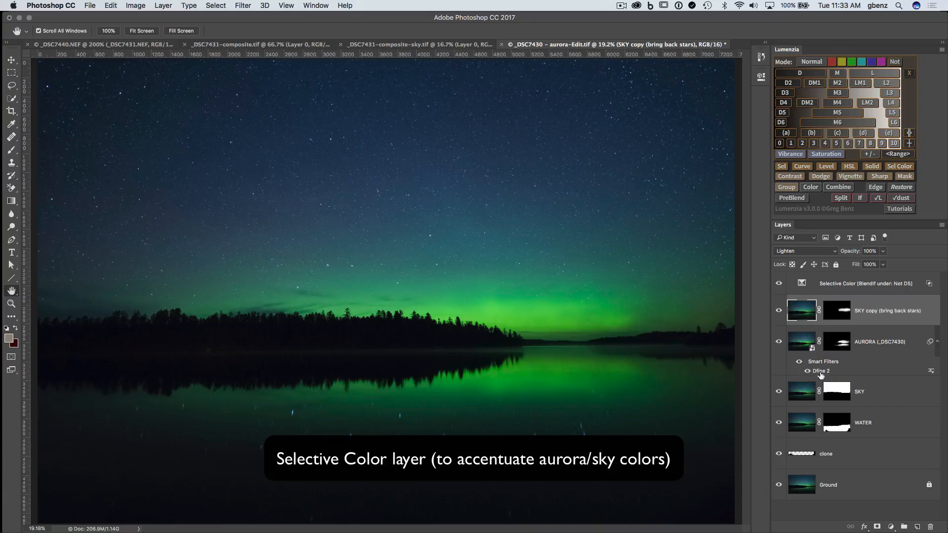
{"action": "left_click", "coordinate": [799, 283]}
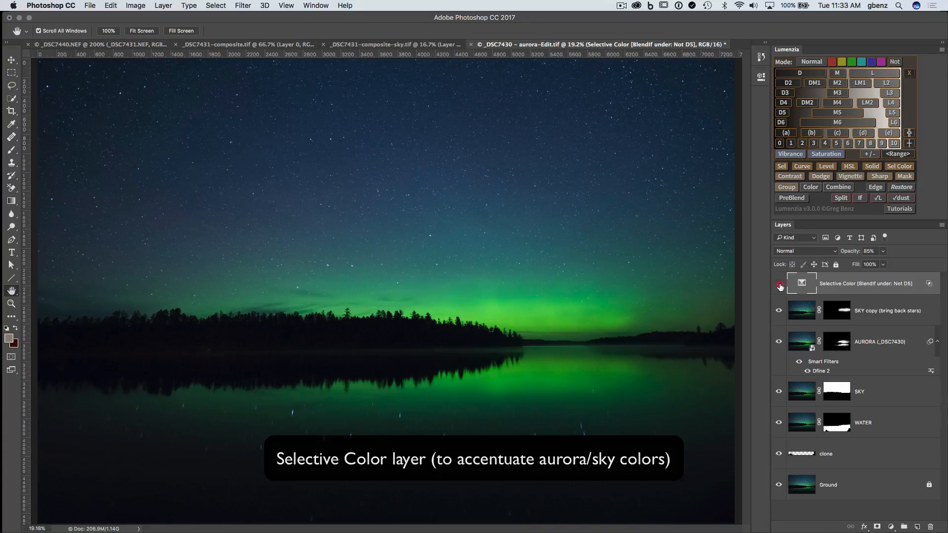
{"action": "left_click", "coordinate": [779, 285]}
{"action": "left_click", "coordinate": [779, 285]}
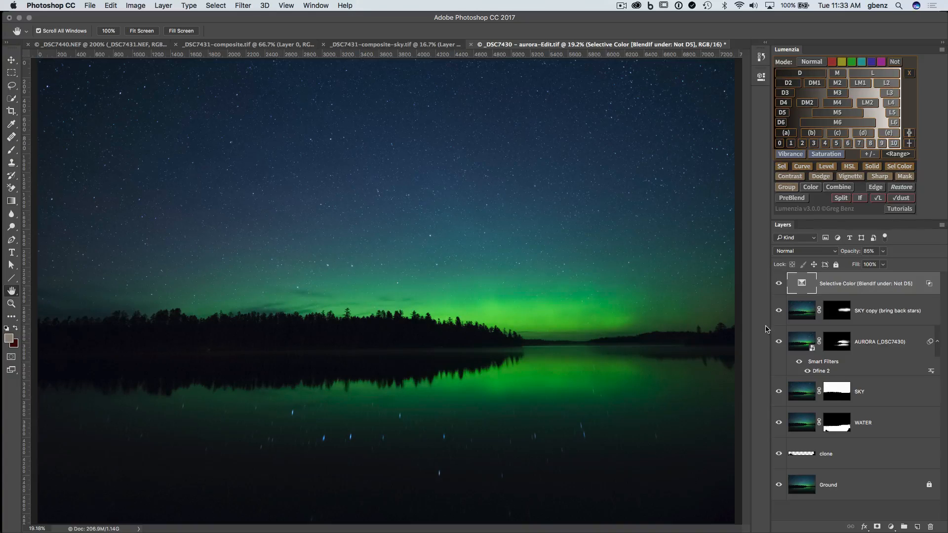
{"action": "left_click", "coordinate": [778, 284]}
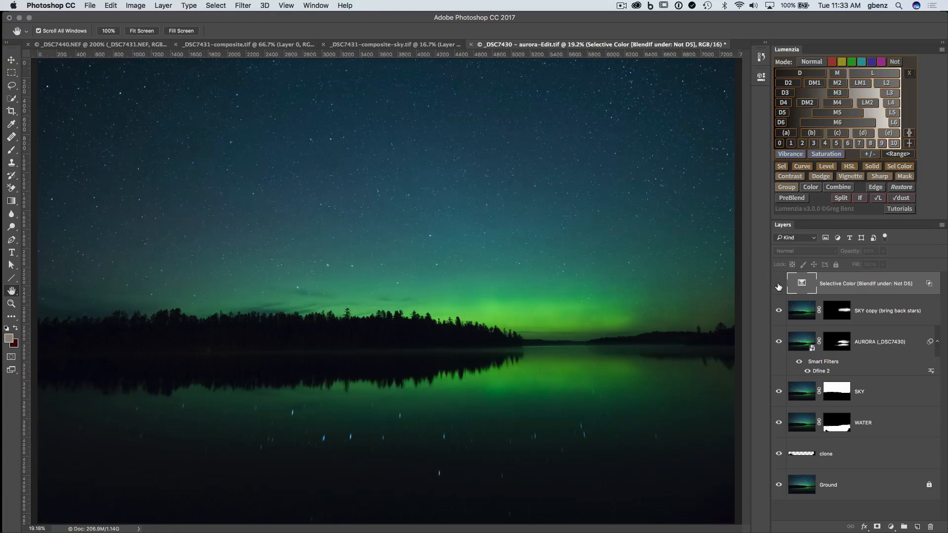
{"action": "left_click", "coordinate": [779, 285]}
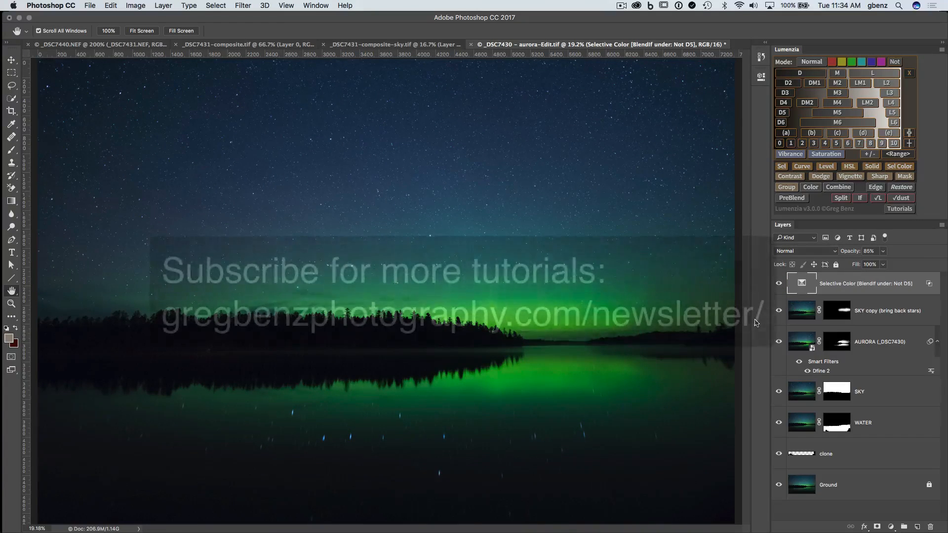